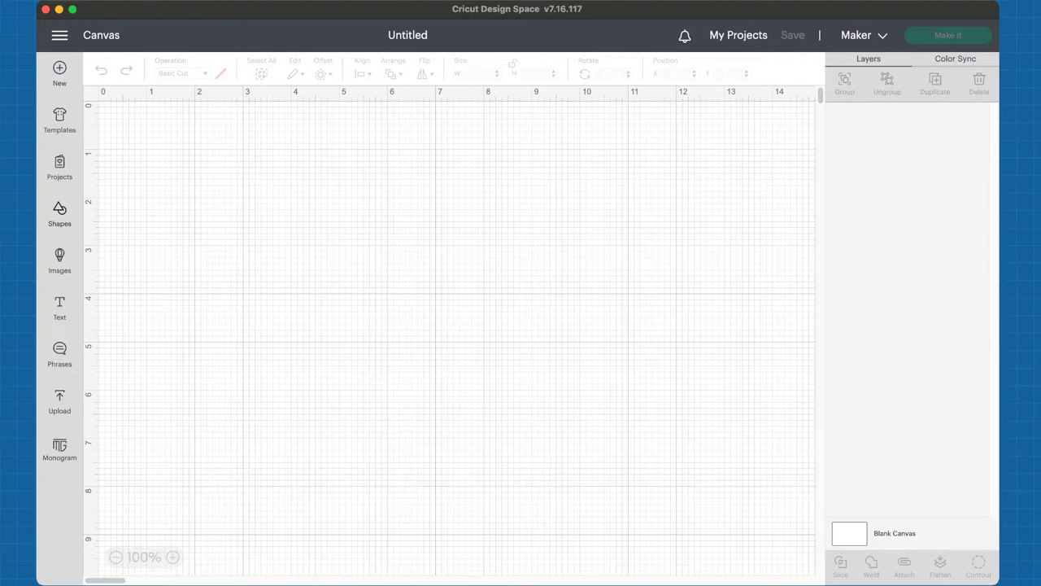
Find the free square in the image library and add it to the canvas
left_click(59, 214)
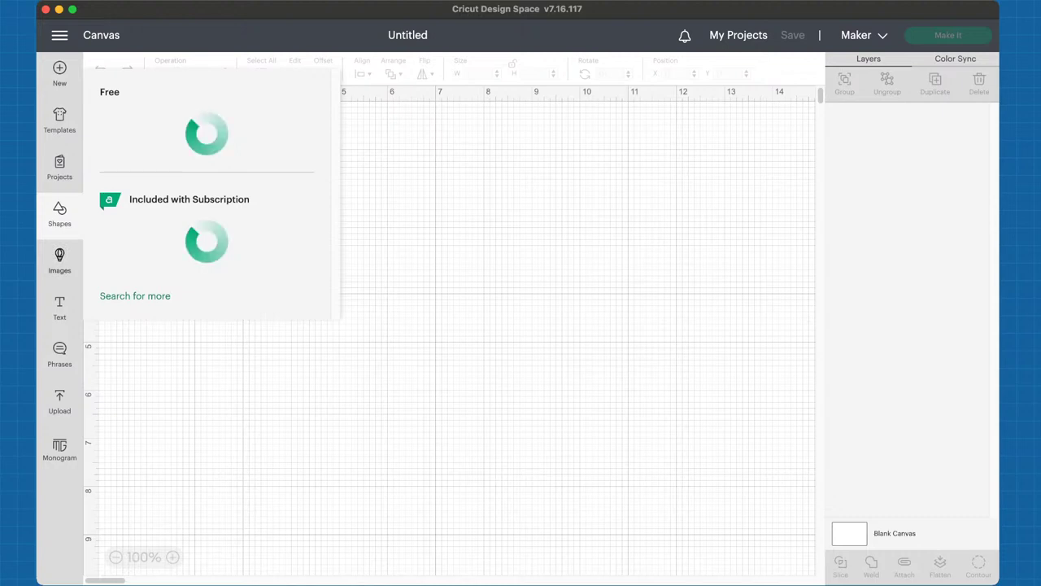
left_click(59, 261)
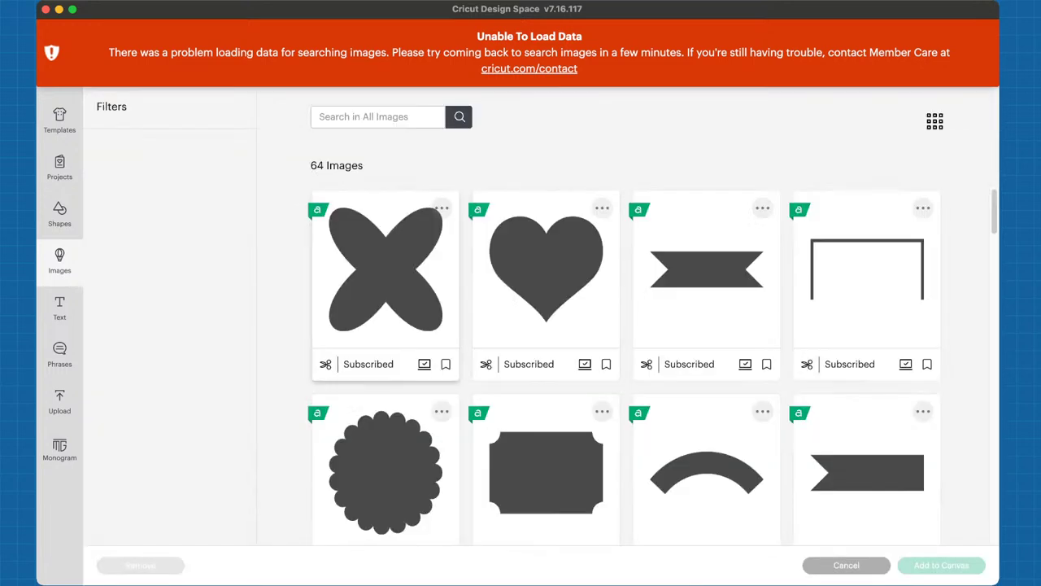
scroll(626, 366, "down", 5)
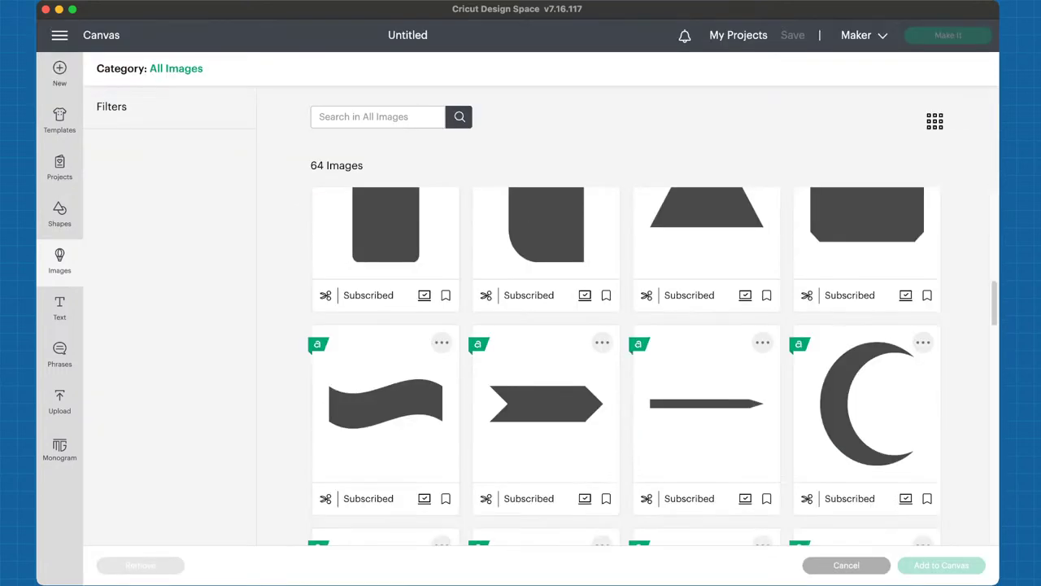
scroll(627, 366, "down", 10)
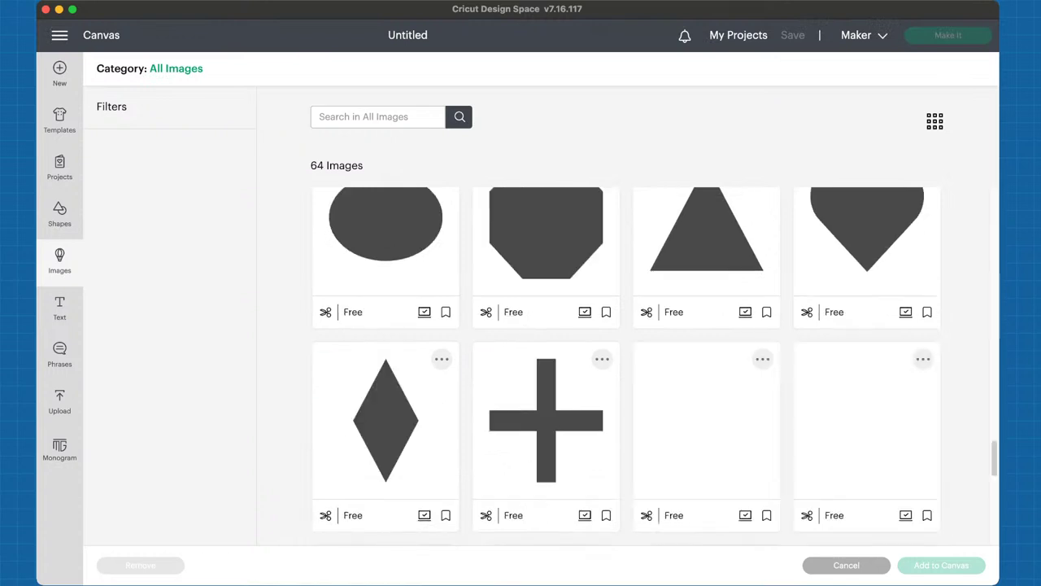
scroll(627, 366, "down", 5)
scroll(867, 431, "down", 3)
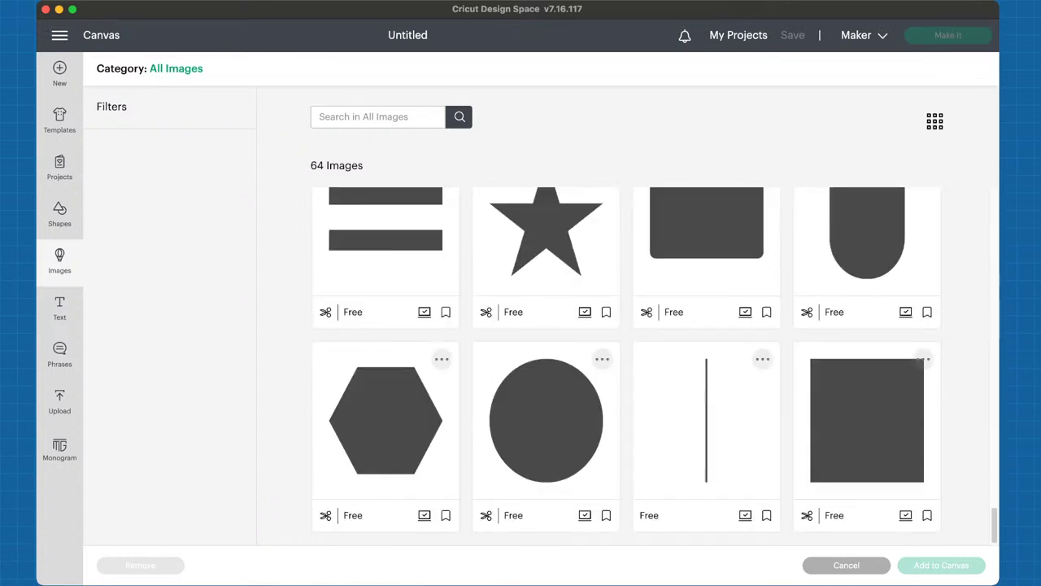
left_click(867, 420)
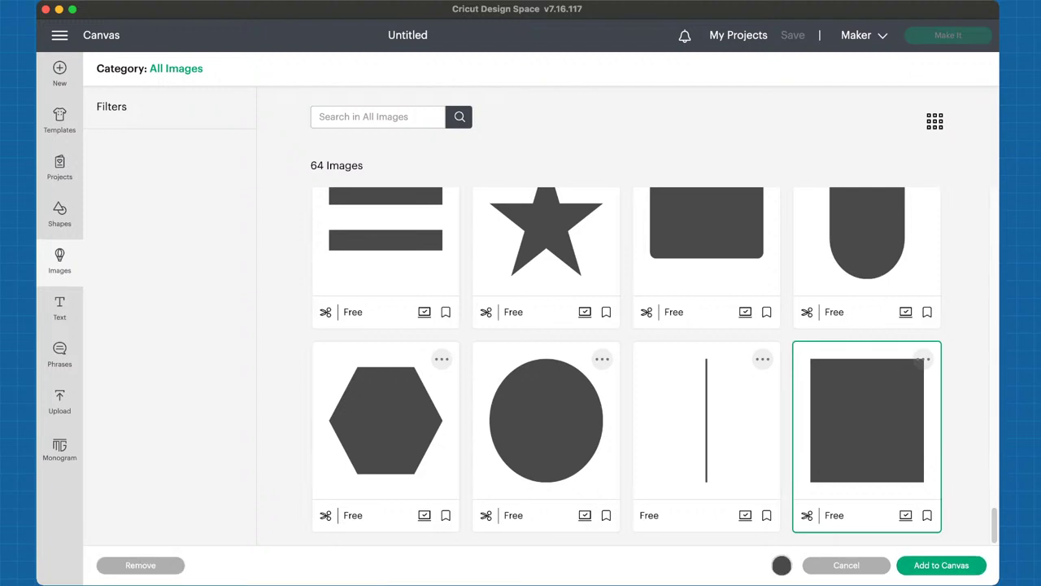
left_click(941, 564)
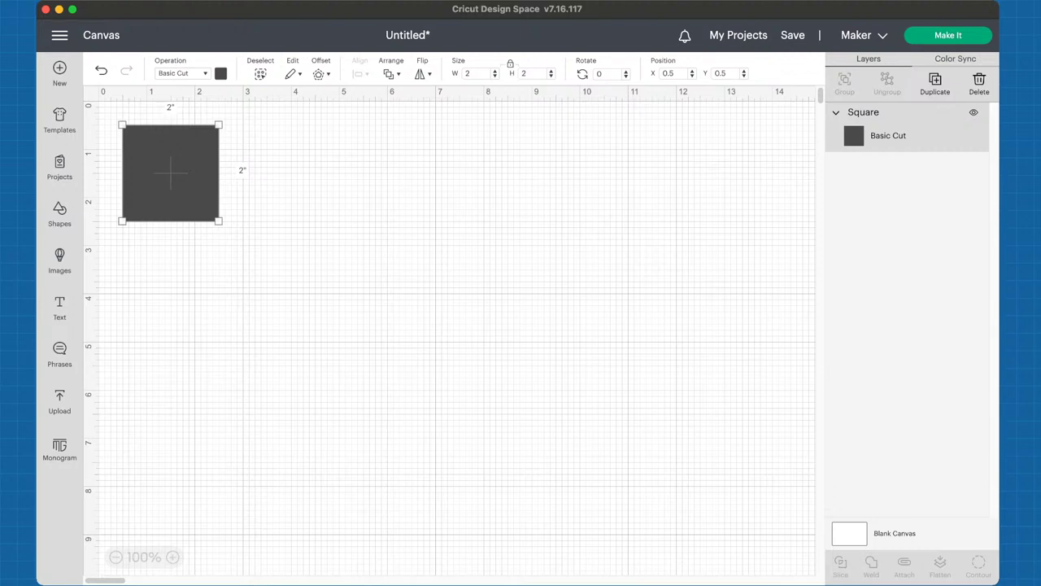
Enlarge the square to about 7.56 inches per side and move it to about X 3.1, Y 0.5
left_click_drag(218, 220, 486, 488)
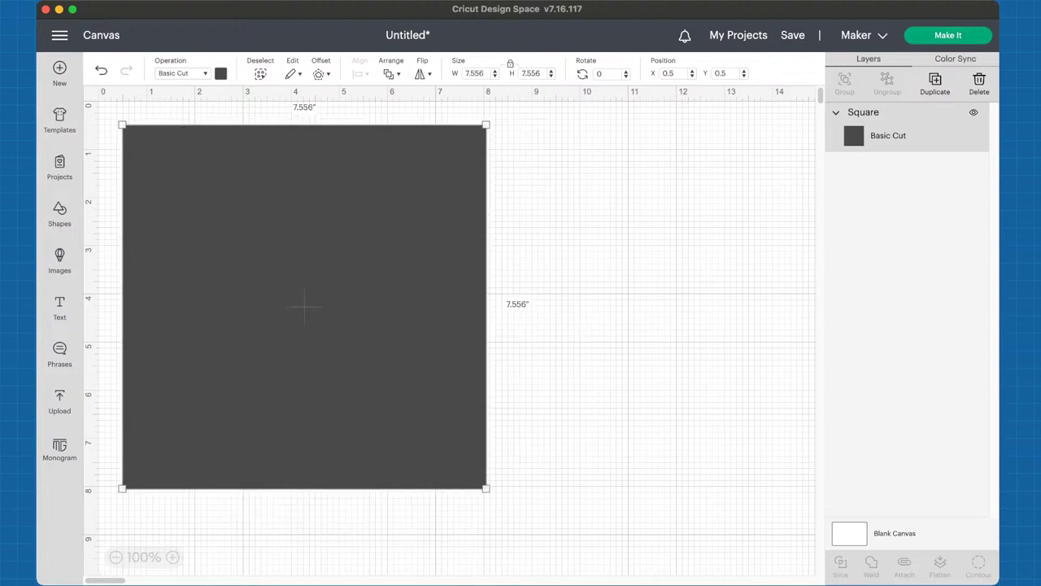
left_click_drag(305, 307, 430, 303)
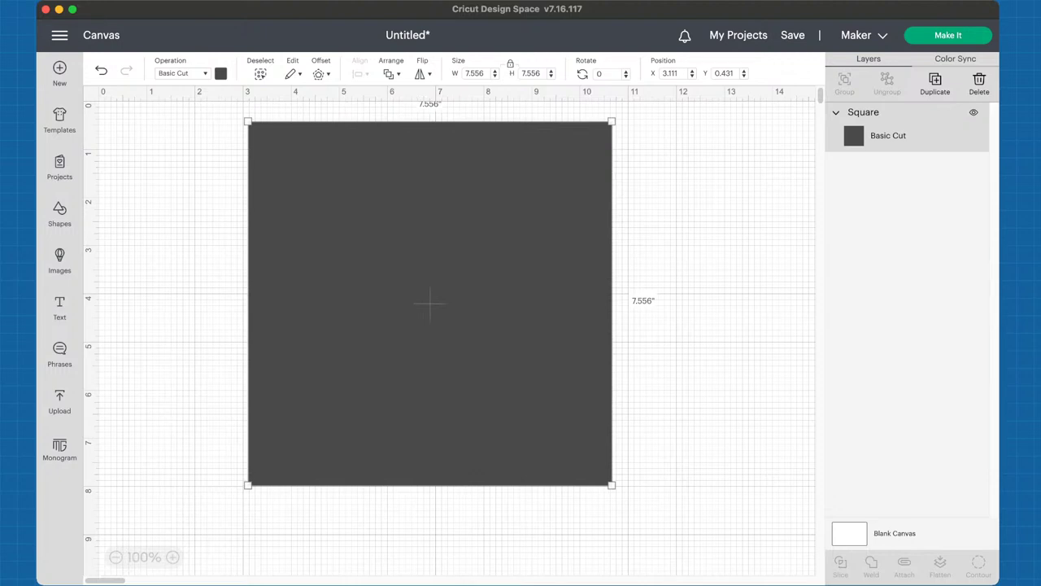
mouse_move(430, 303)
left_mouse_down()
mouse_move(302, 295)
mouse_move(429, 306)
left_mouse_up()
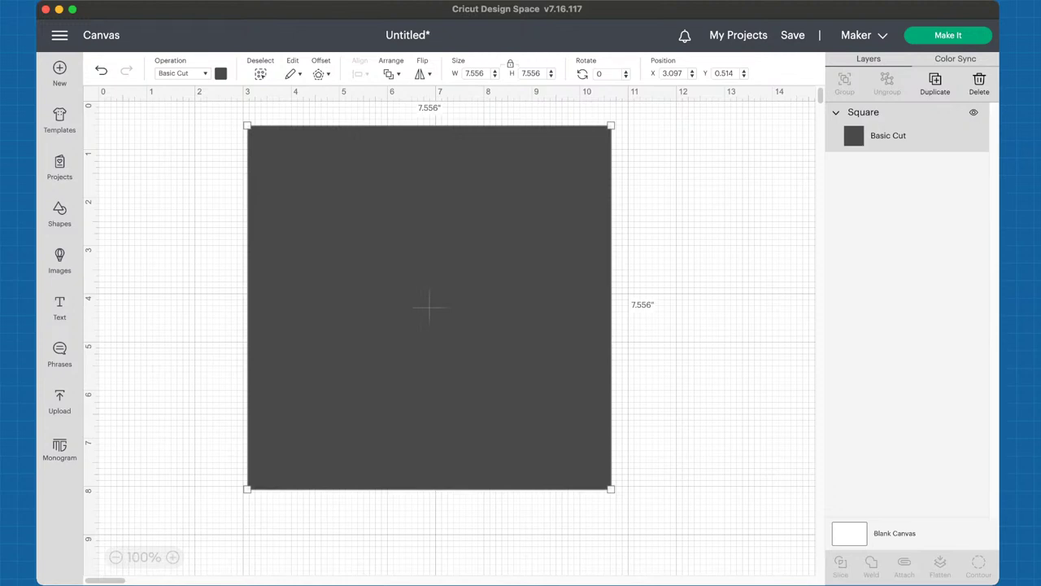
Change the square's material color to white
left_click(220, 73)
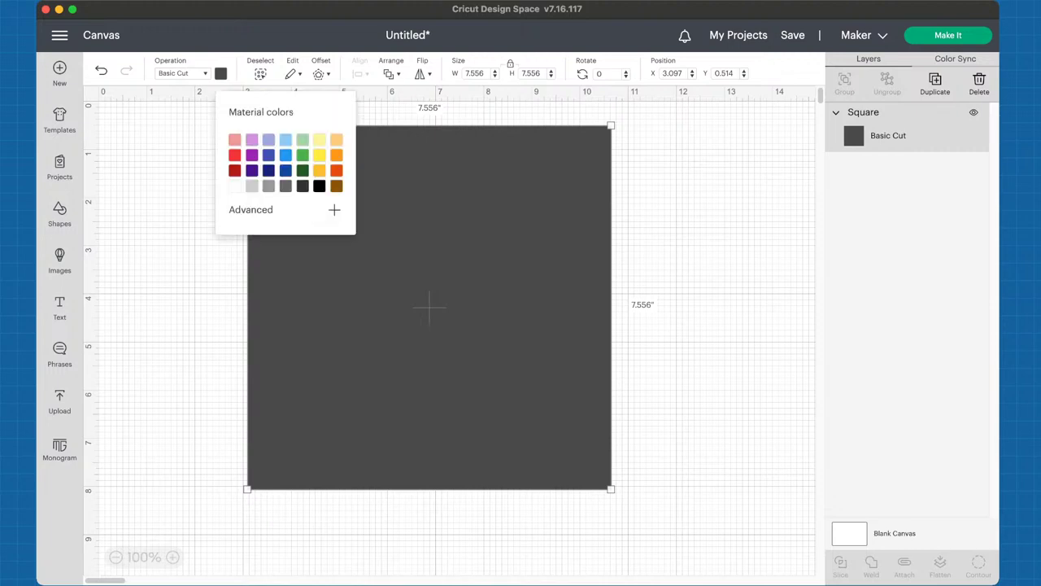
left_click(234, 185)
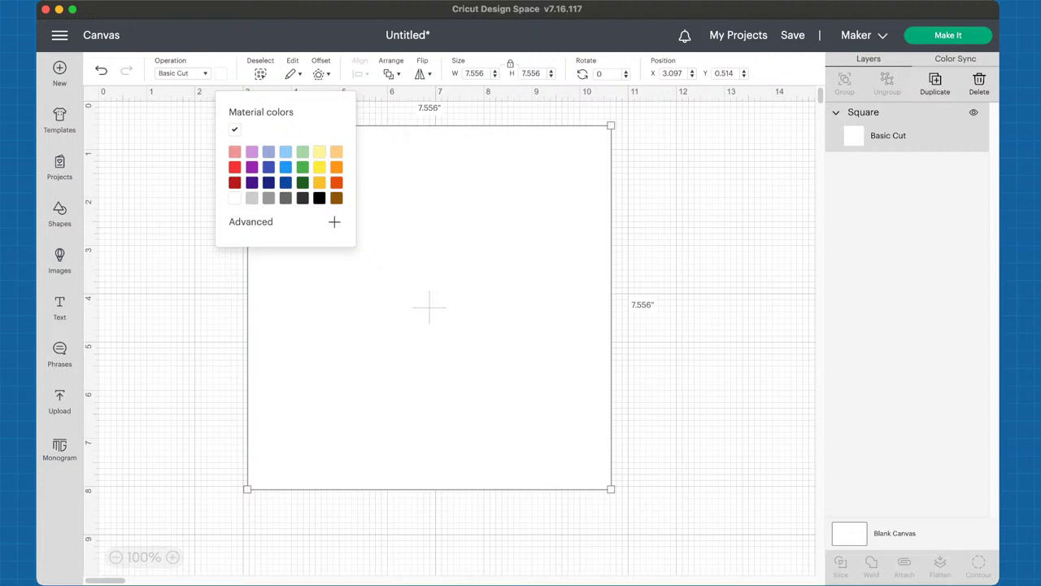
key("Escape")
Move the white square straight down to about Y 1.08
left_click(430, 307)
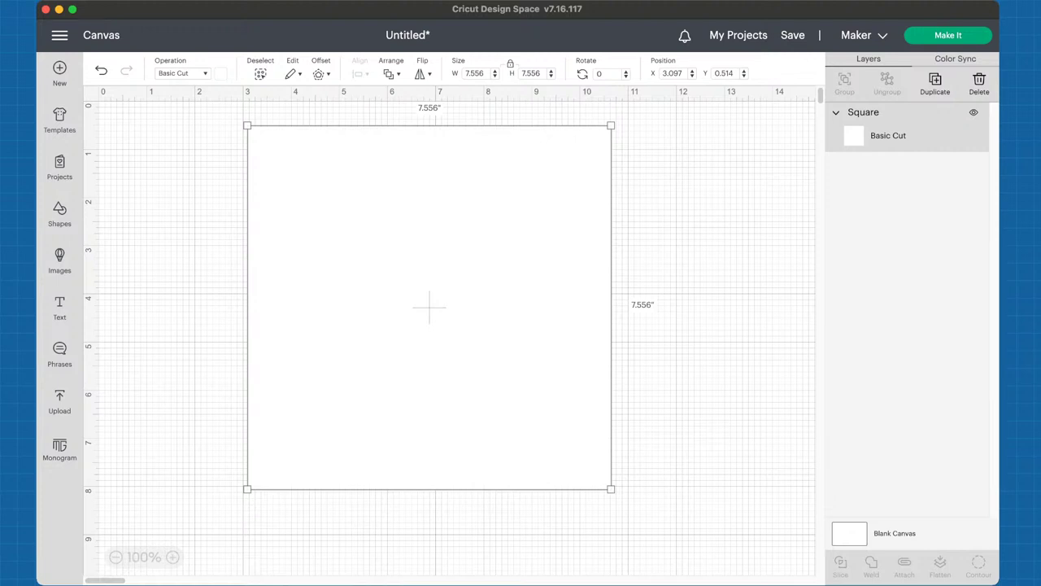
left_click(429, 307)
left_click_drag(430, 307, 429, 335)
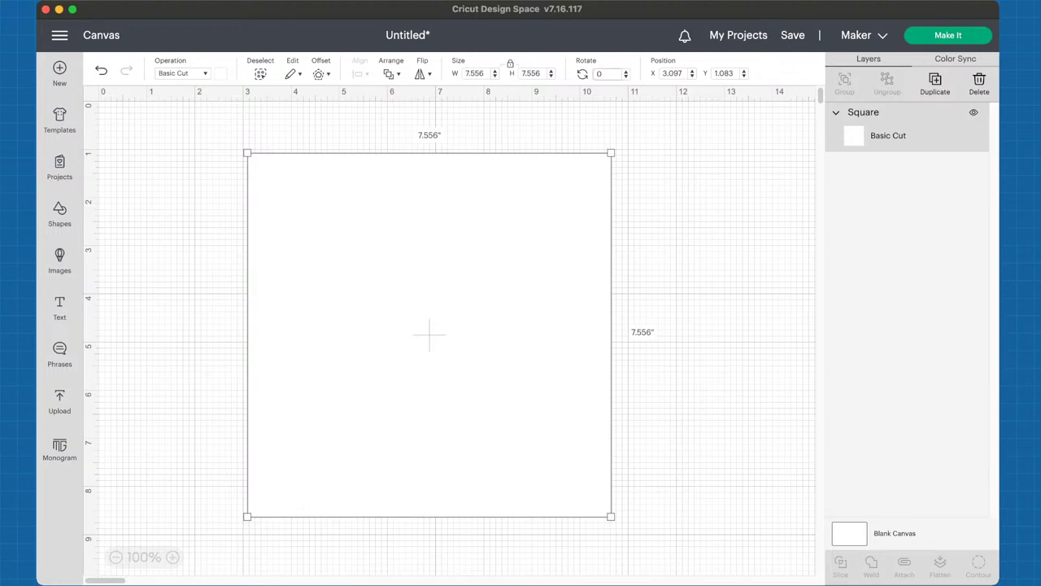
Set the square's rotation to 90 degrees and deselect it
type("90")
key("Return")
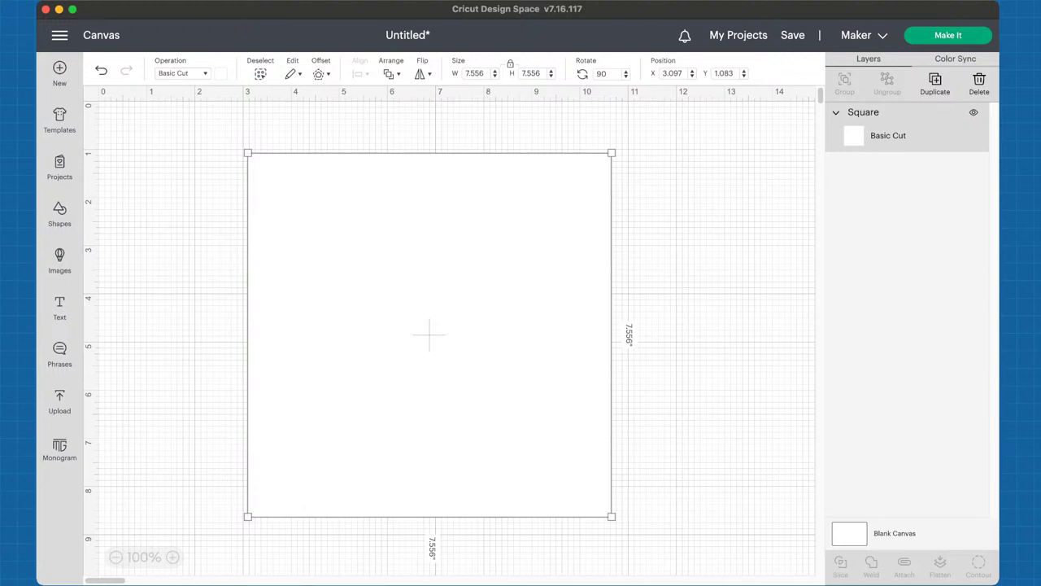
key("Escape")
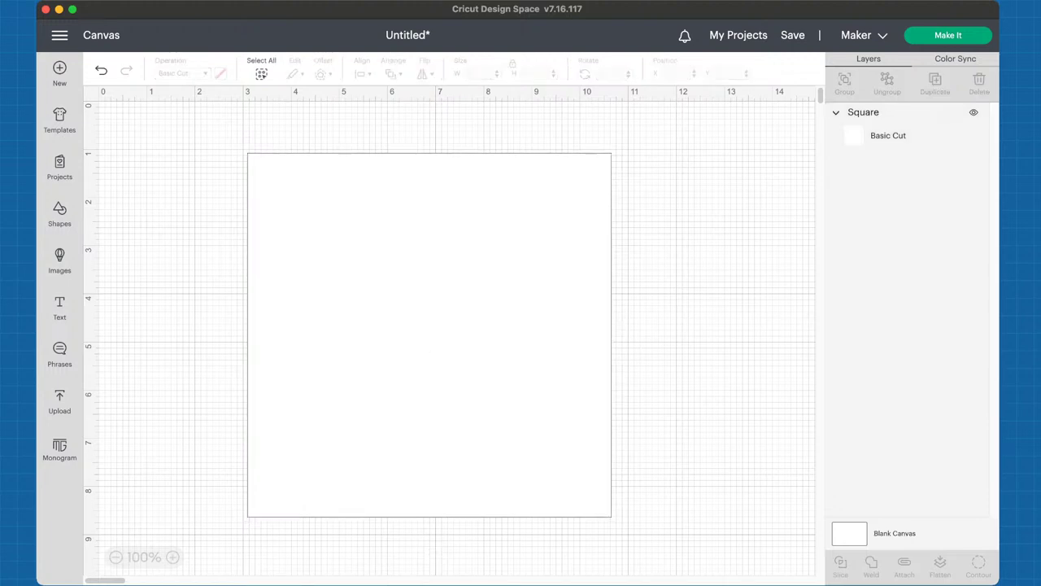
Set the square's rotation to 45 degrees so it stands as a diamond
left_click(429, 333)
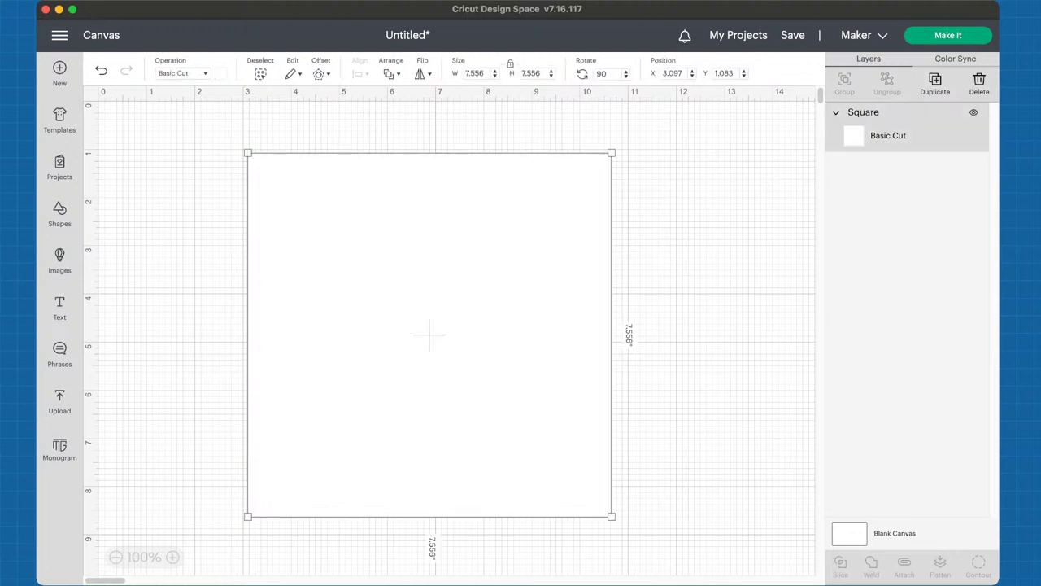
type("45")
key("Return")
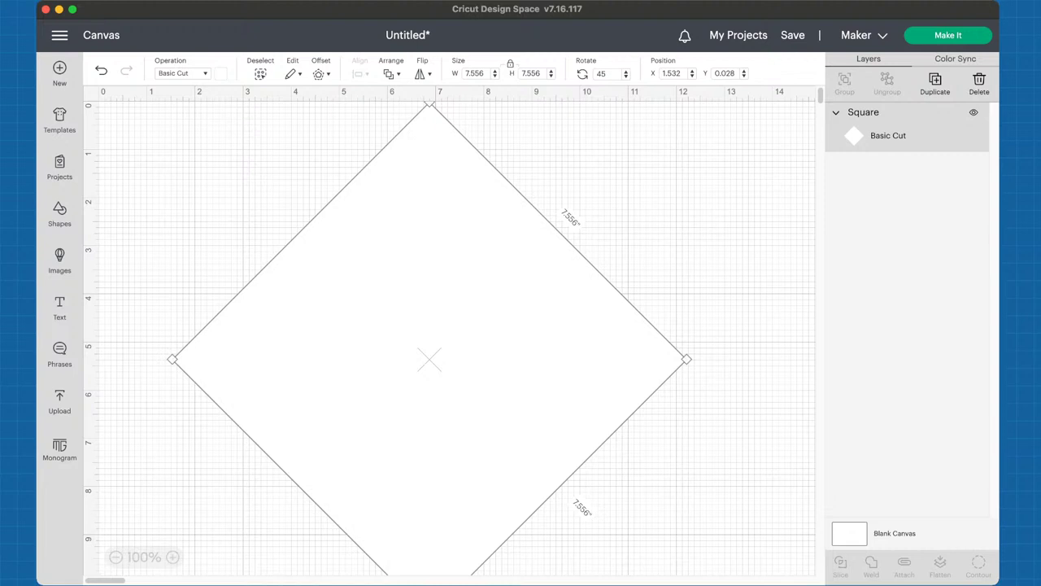
Add a text object over the diamond's lower half reading "Name of quilt"
scroll(449, 336, "down", 5)
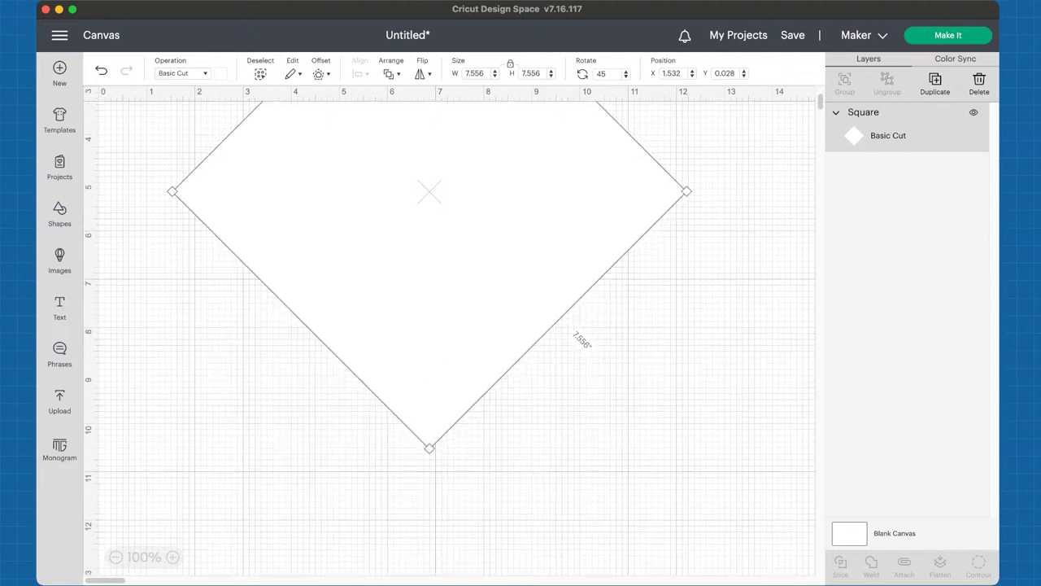
scroll(456, 285, "up", 1)
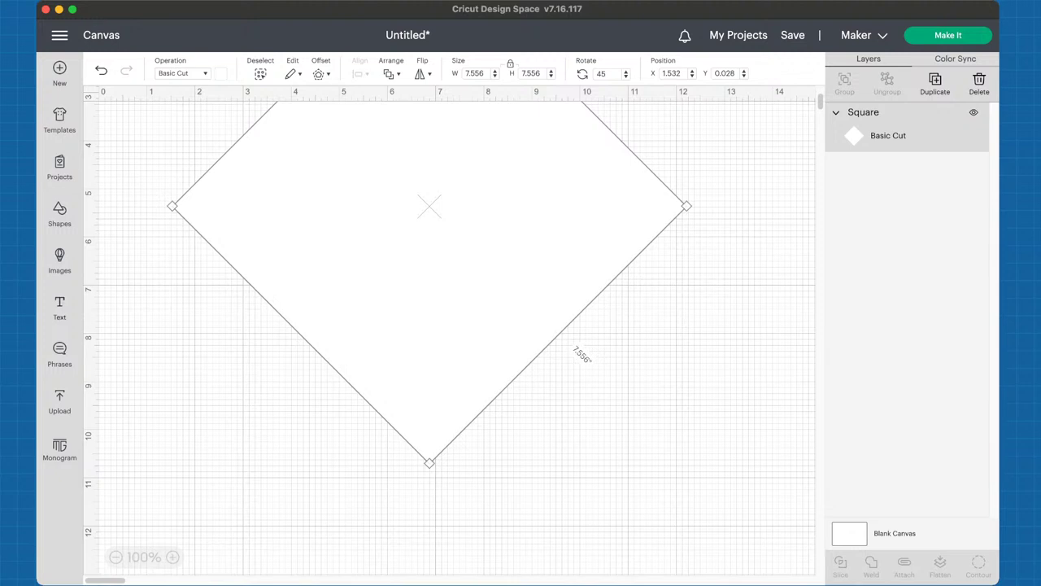
left_click(59, 307)
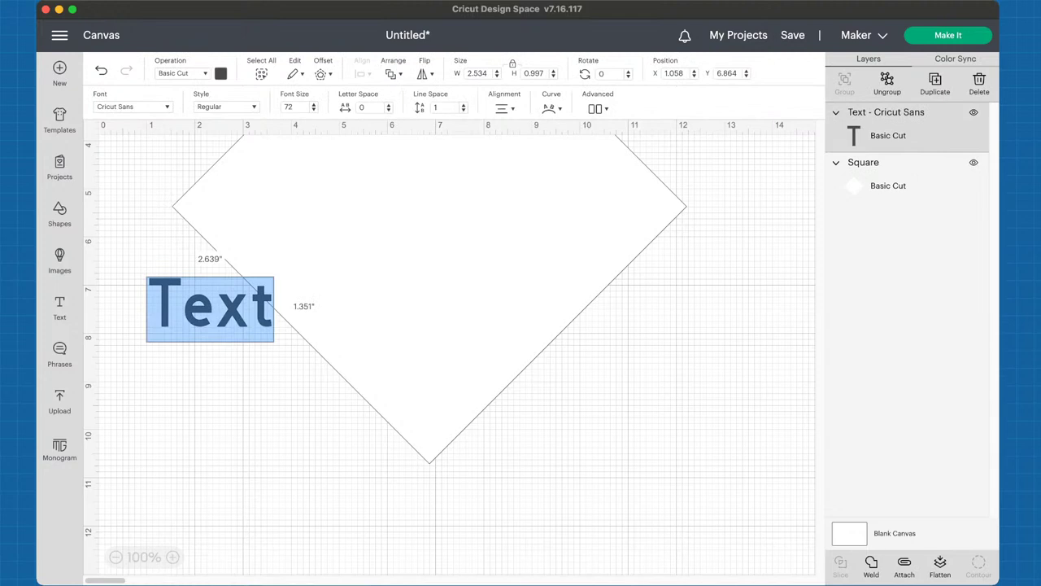
type("N")
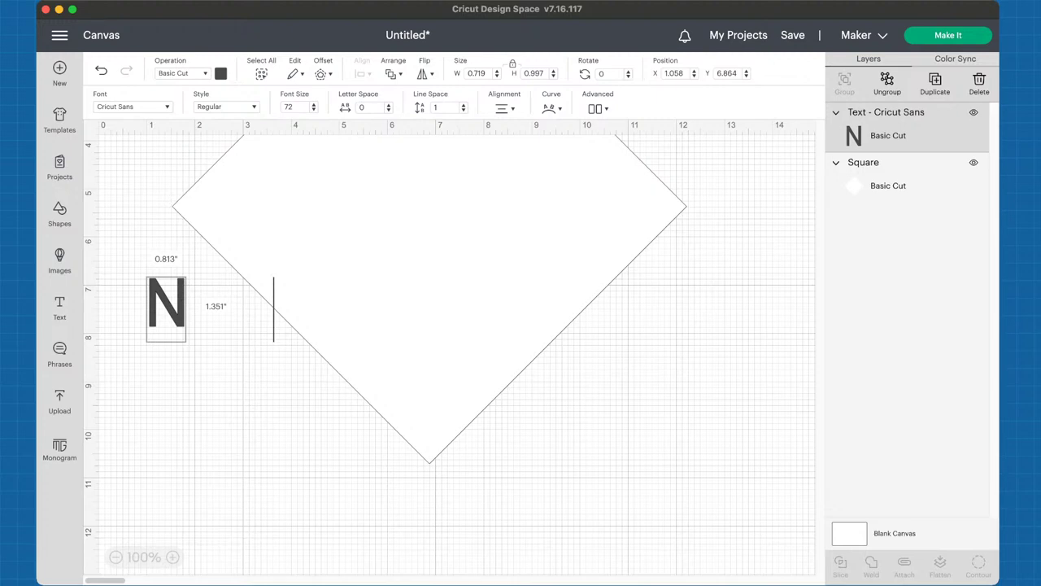
type("ame of")
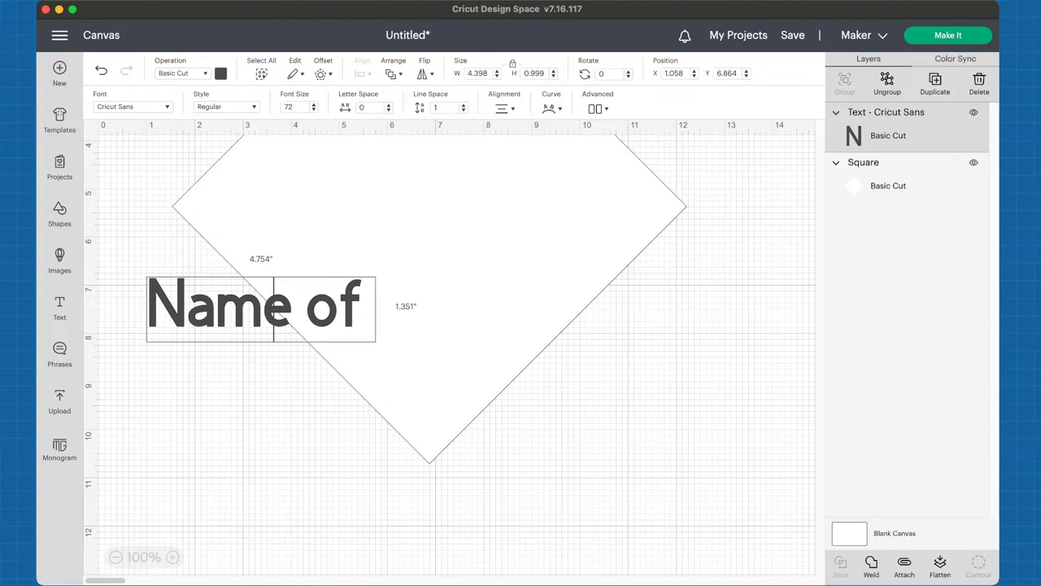
type("quilt")
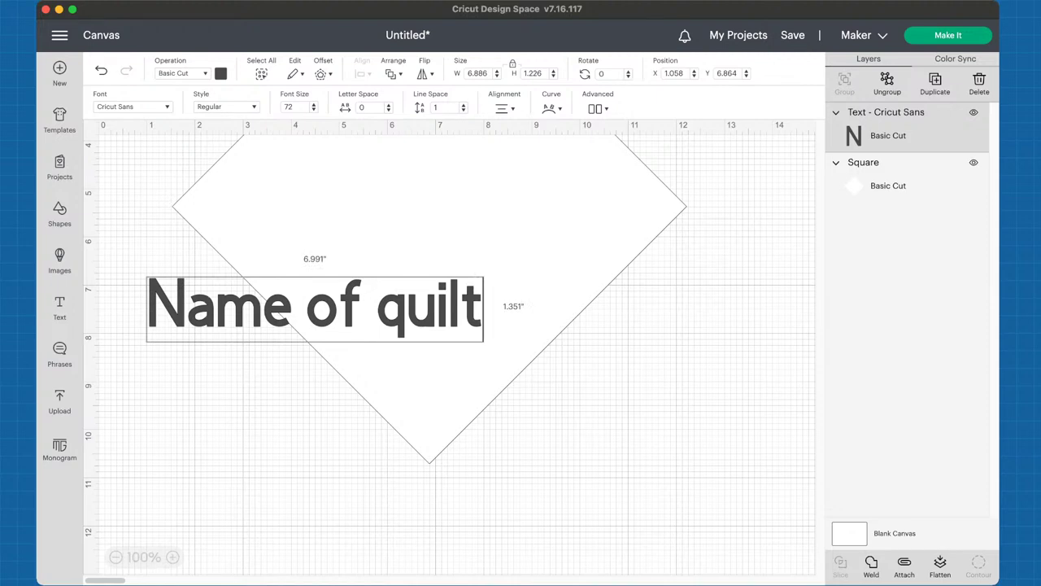
Change the style of the "Name of quilt" text to Writing
triple_click(363, 305)
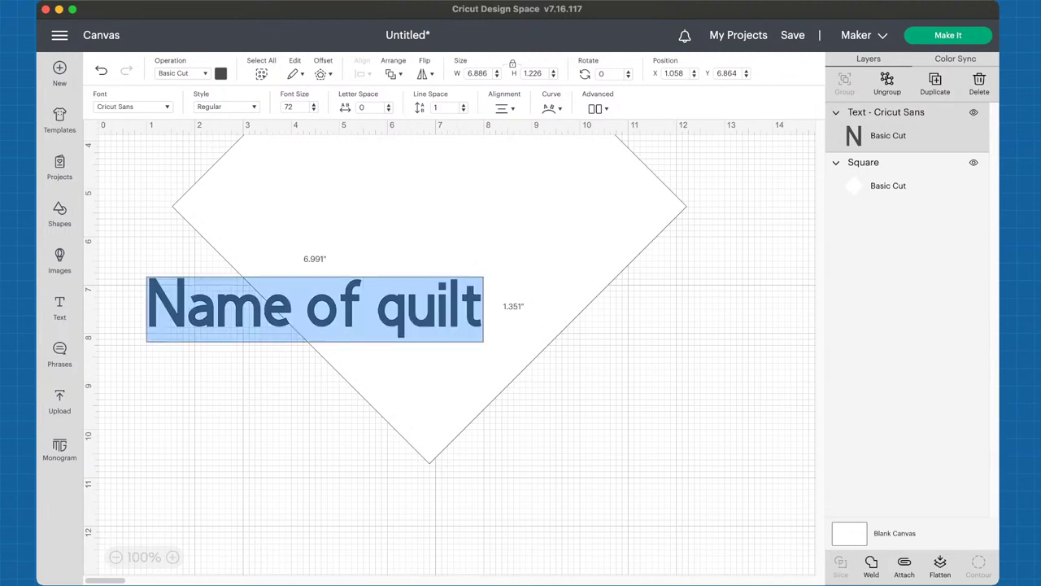
left_click(225, 106)
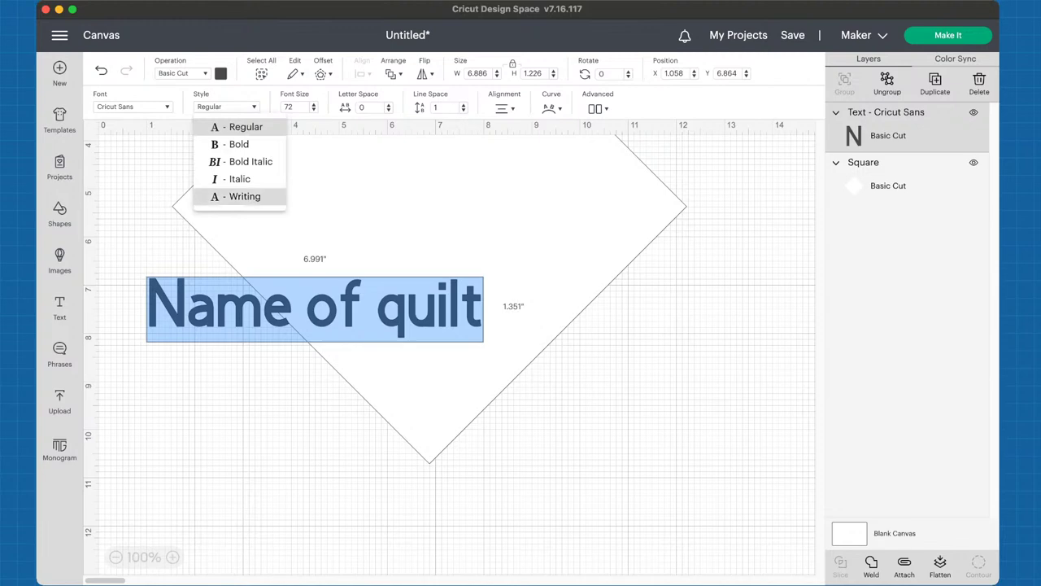
left_click(236, 196)
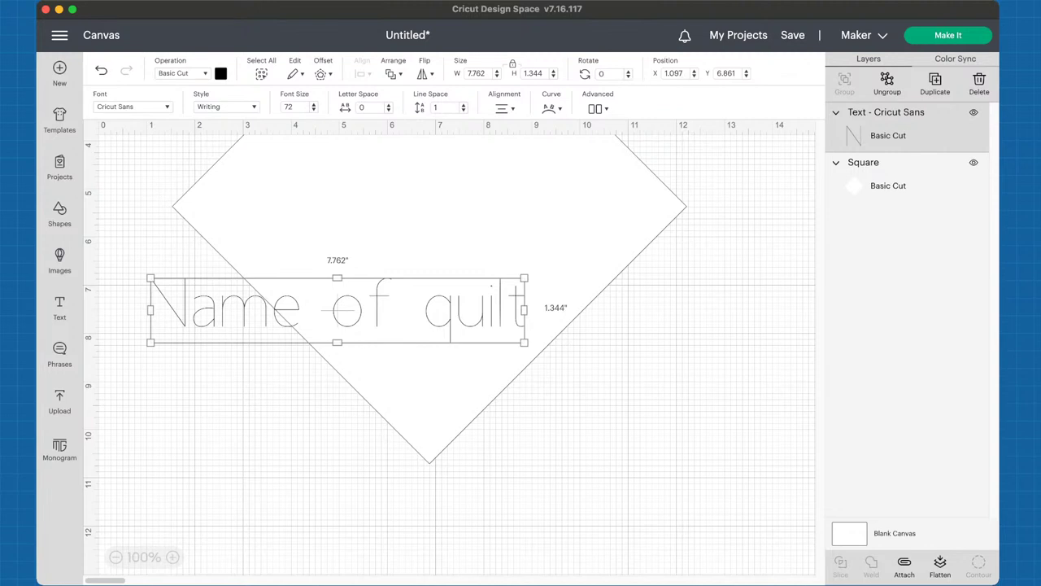
Add a second line with the maker's first name below "Name of quilt" in the same text object
left_click_drag(336, 309, 336, 309)
double_click(336, 309)
left_click(336, 309)
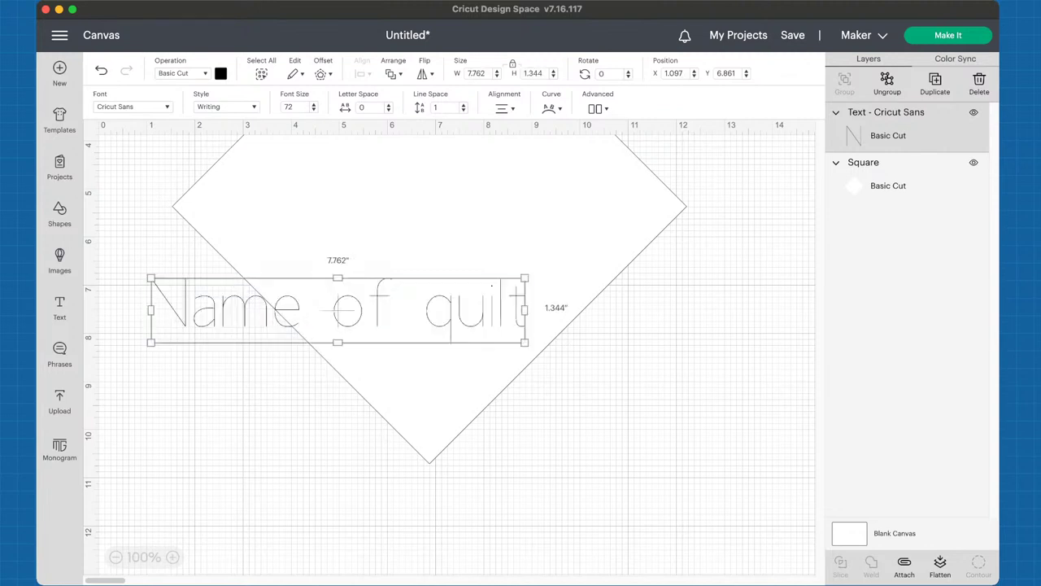
left_click_drag(336, 309, 336, 309)
double_click(338, 309)
left_click(338, 309)
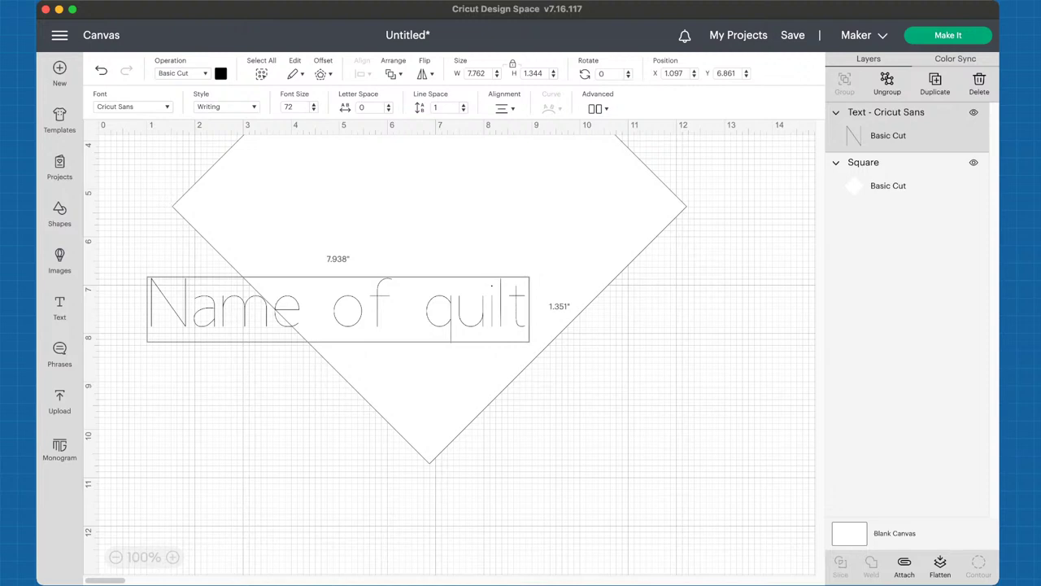
key("Return")
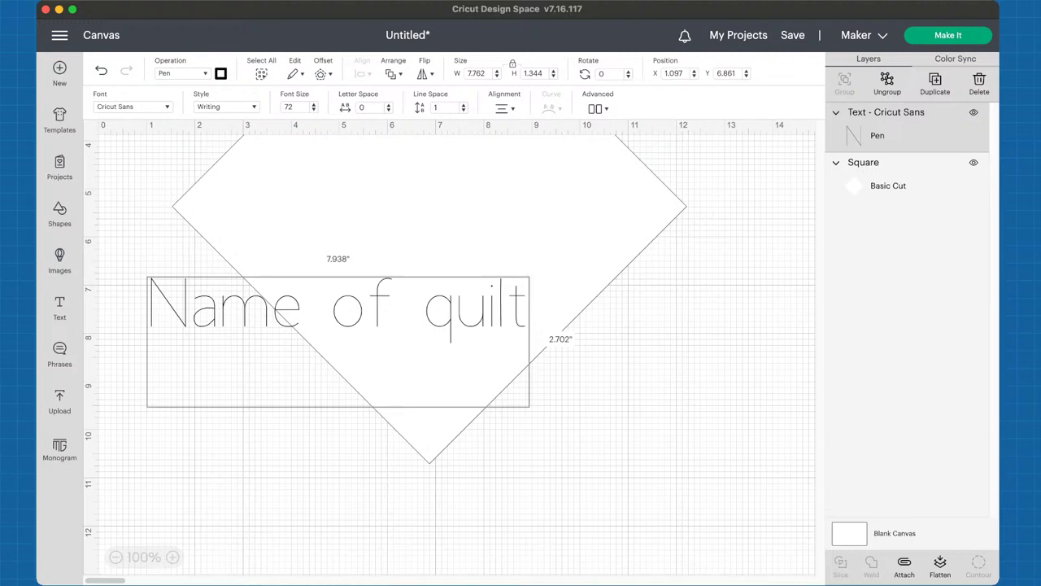
key("Return")
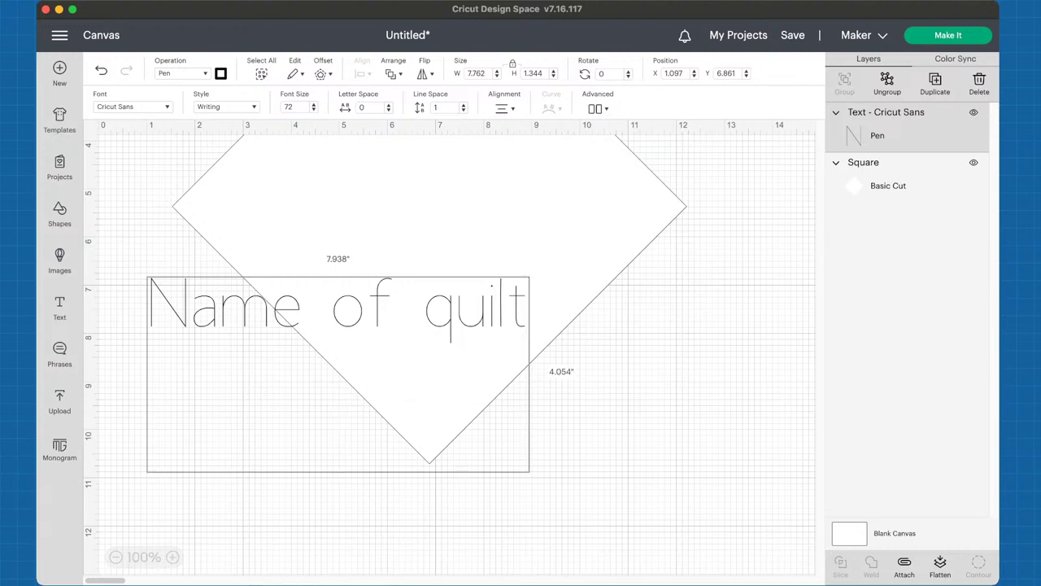
key("BackSpace")
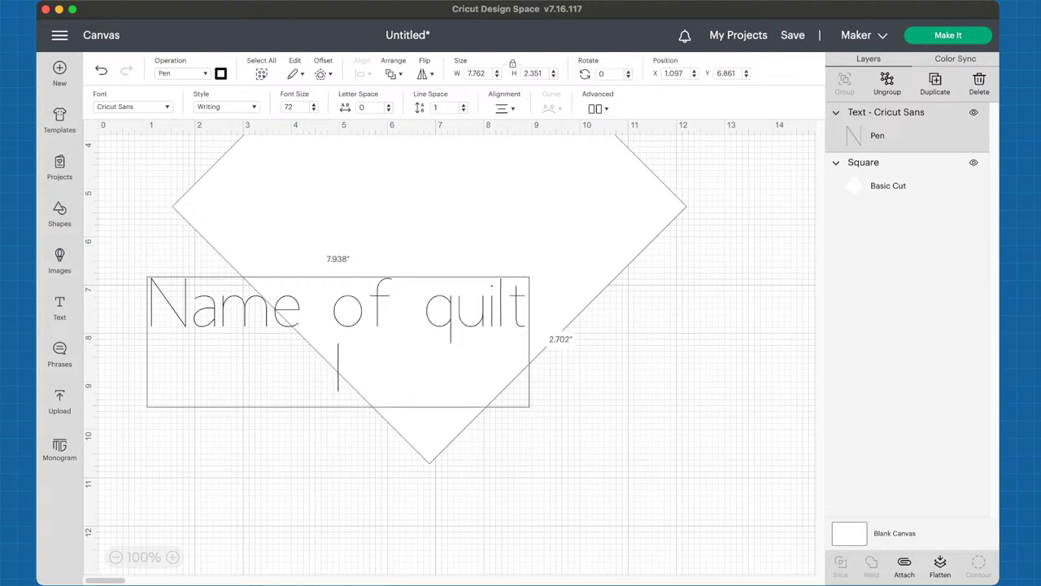
type("Ian")
key("BackSpace")
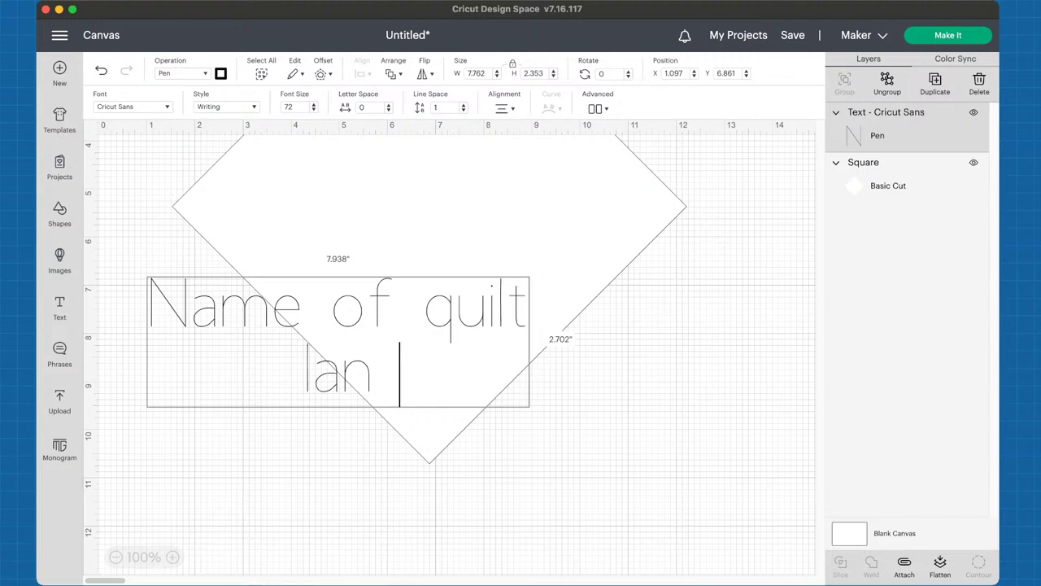
Add a third line reading 2022 beneath the maker's name
key("Return")
type("2022")
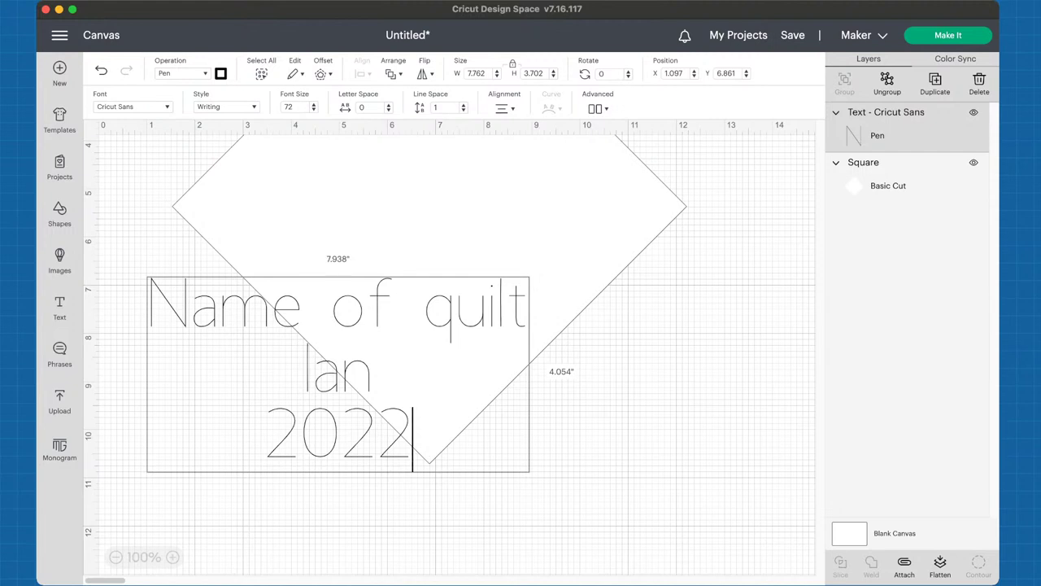
right_click(497, 477)
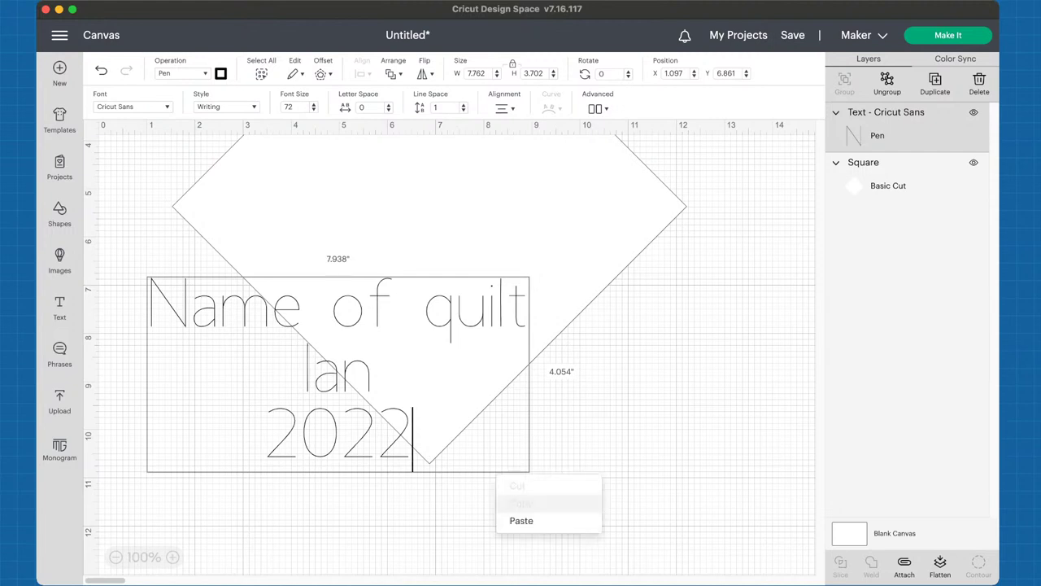
Move the three-line text block inside the diamond's lower half and scale it proportionally to about 6.08 in wide
key("Escape")
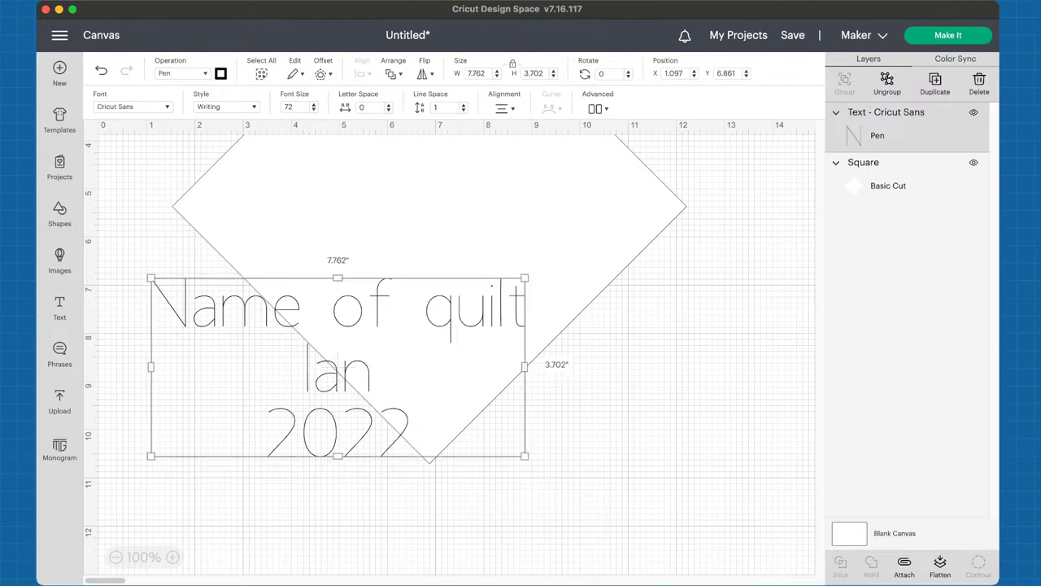
left_click_drag(382, 425, 463, 454)
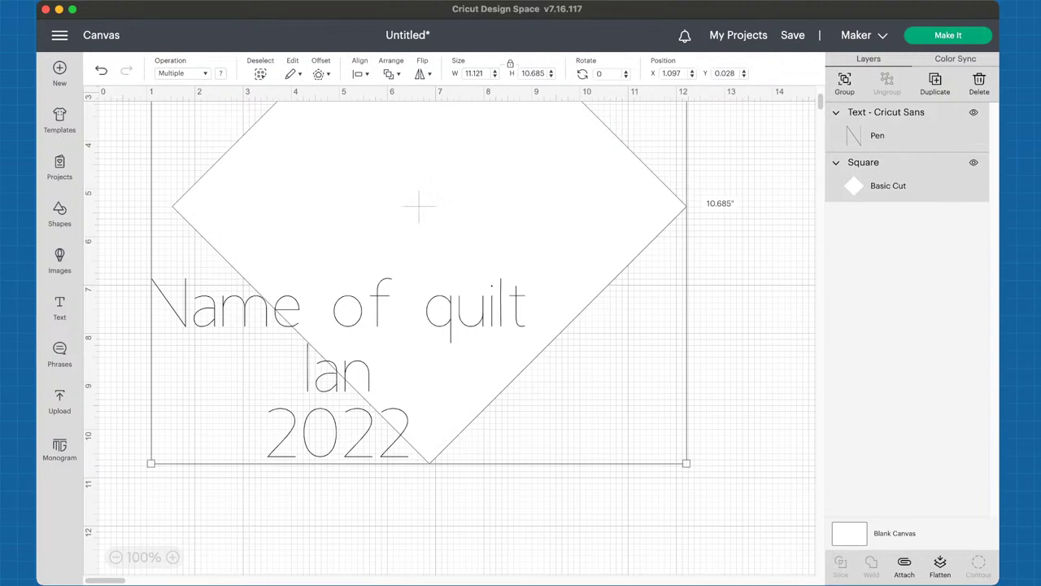
left_click(419, 205)
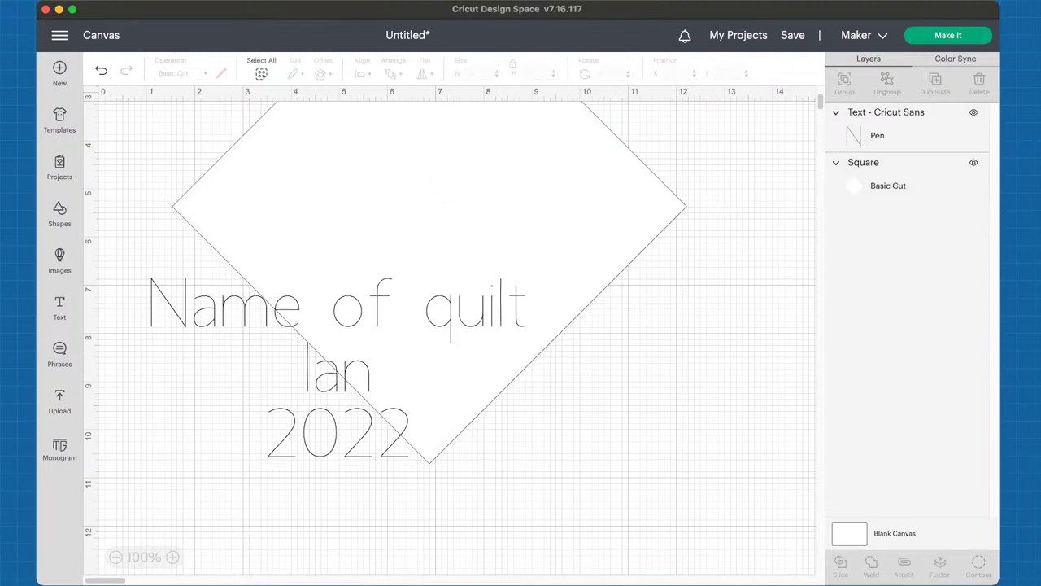
left_click_drag(337, 368, 430, 302)
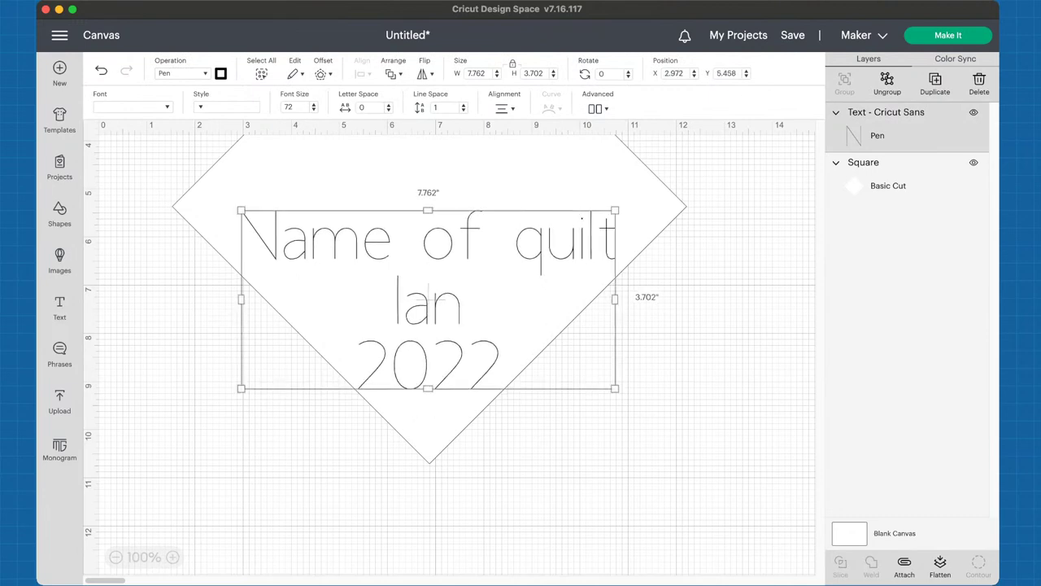
left_click_drag(614, 389, 537, 354)
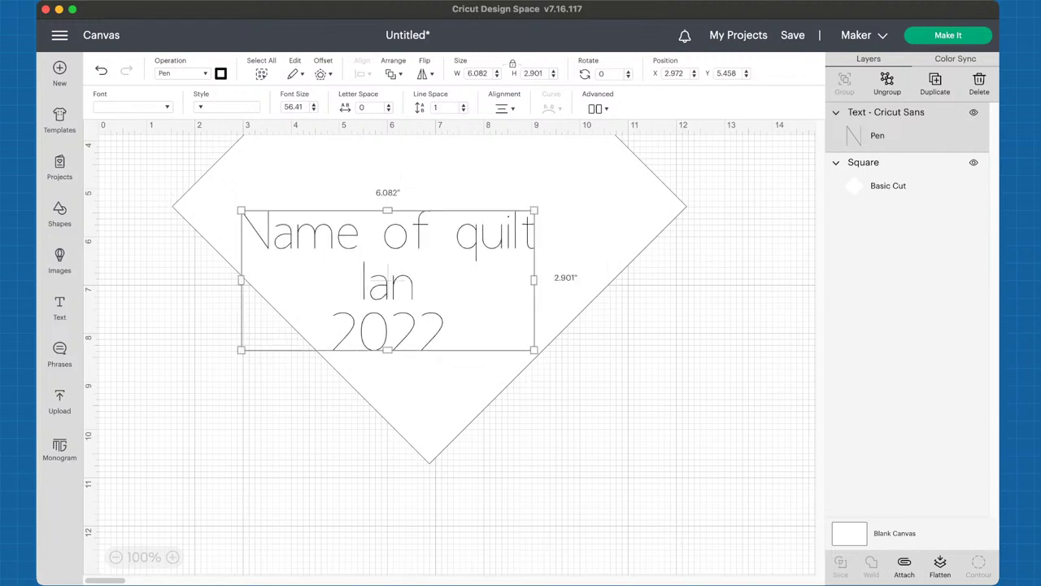
left_click_drag(387, 278, 435, 295)
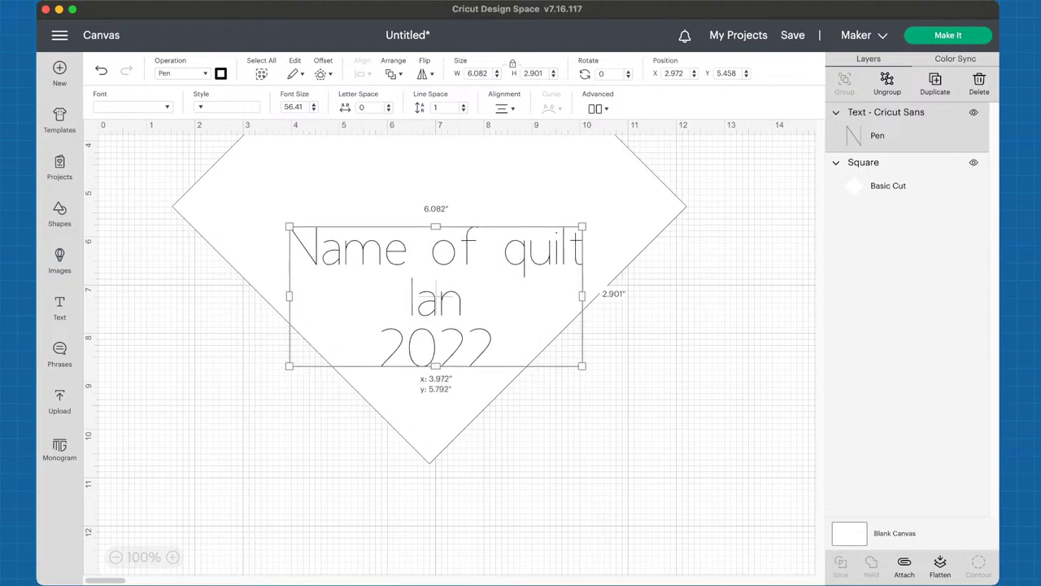
left_click_drag(435, 295, 435, 294)
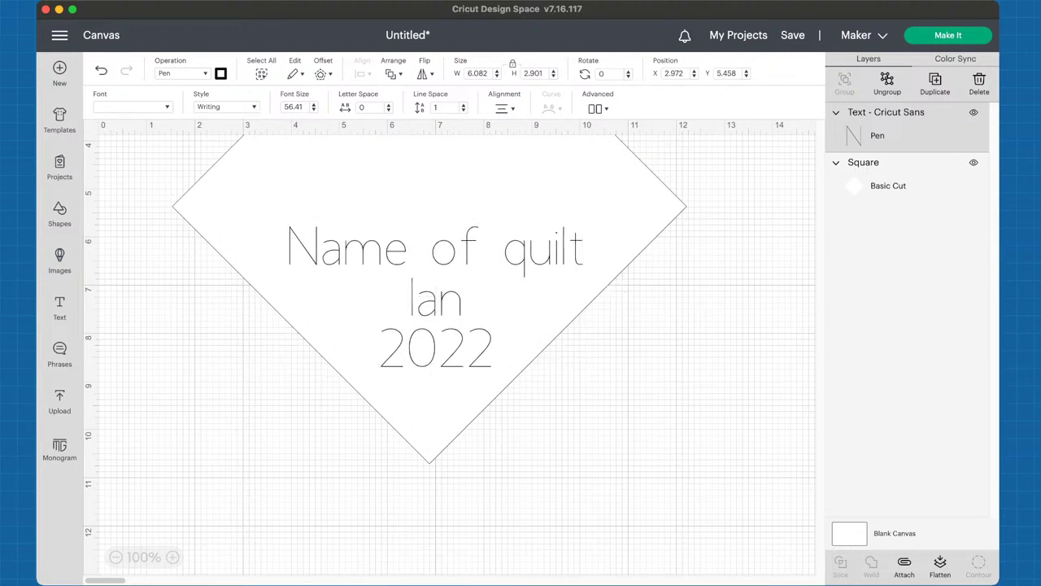
Scale the text block to about 5.62 in wide and reposition it at about X 4.17, Y 5.86
left_click(437, 297)
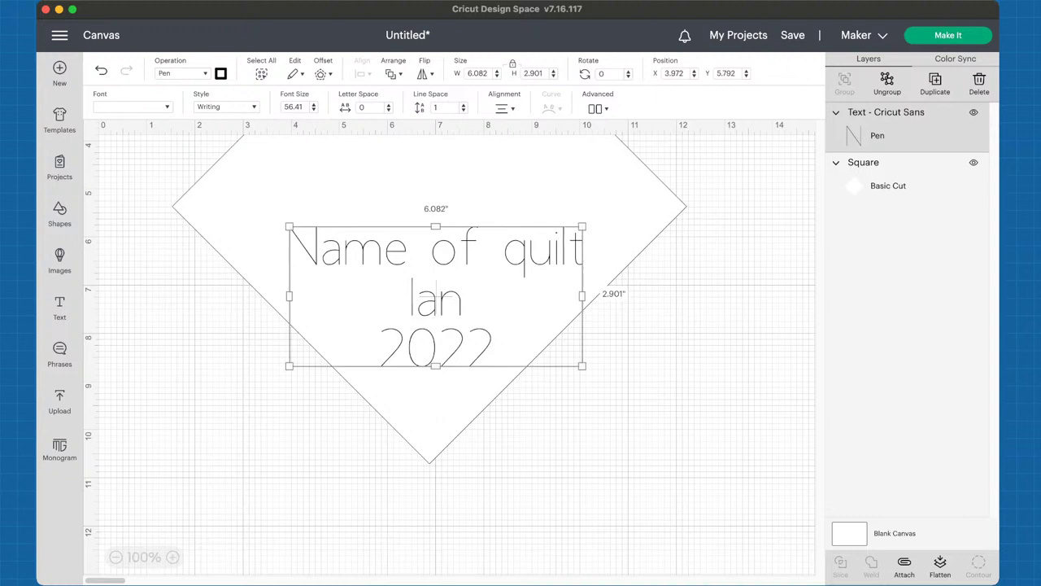
left_click_drag(582, 365, 560, 355)
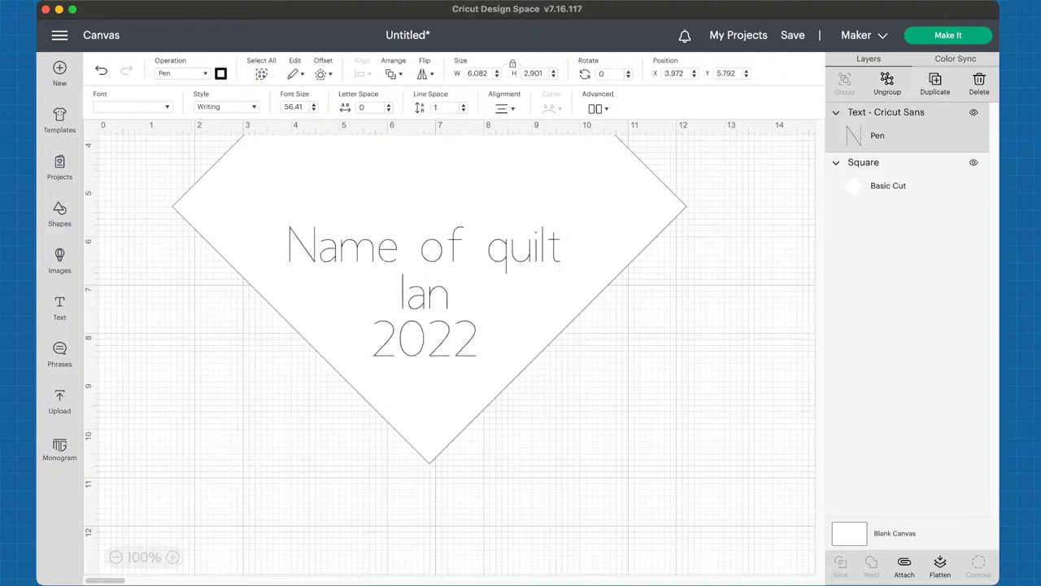
left_click_drag(424, 290, 434, 294)
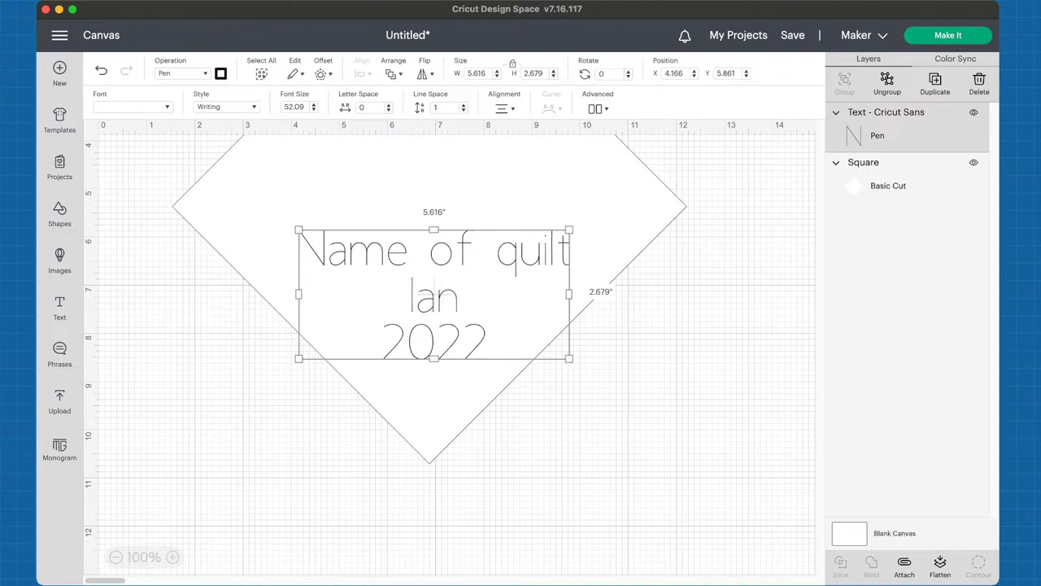
Center the text block horizontally on the rotated square
left_click(431, 206, "shift")
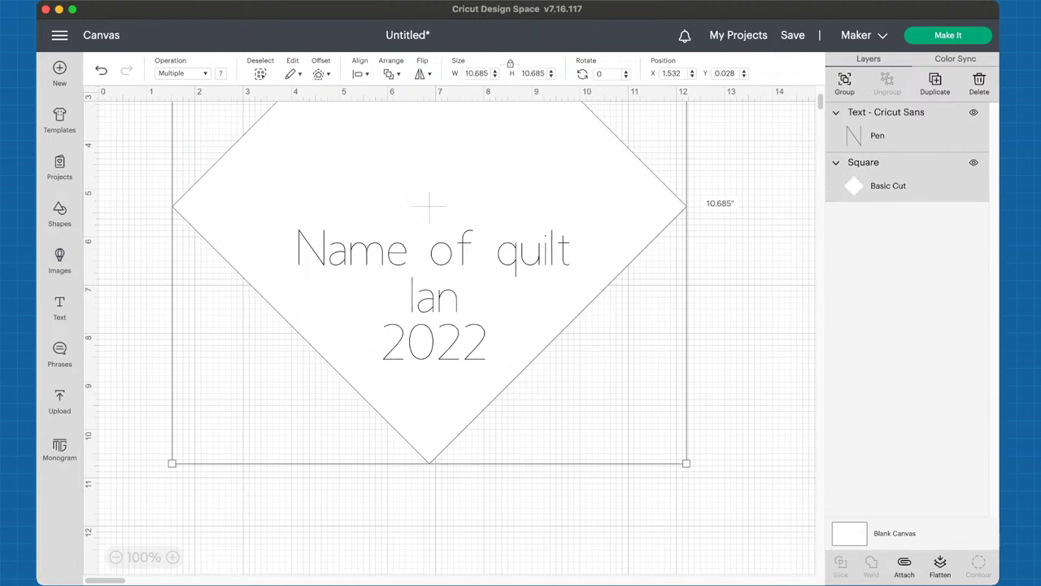
left_click(358, 73)
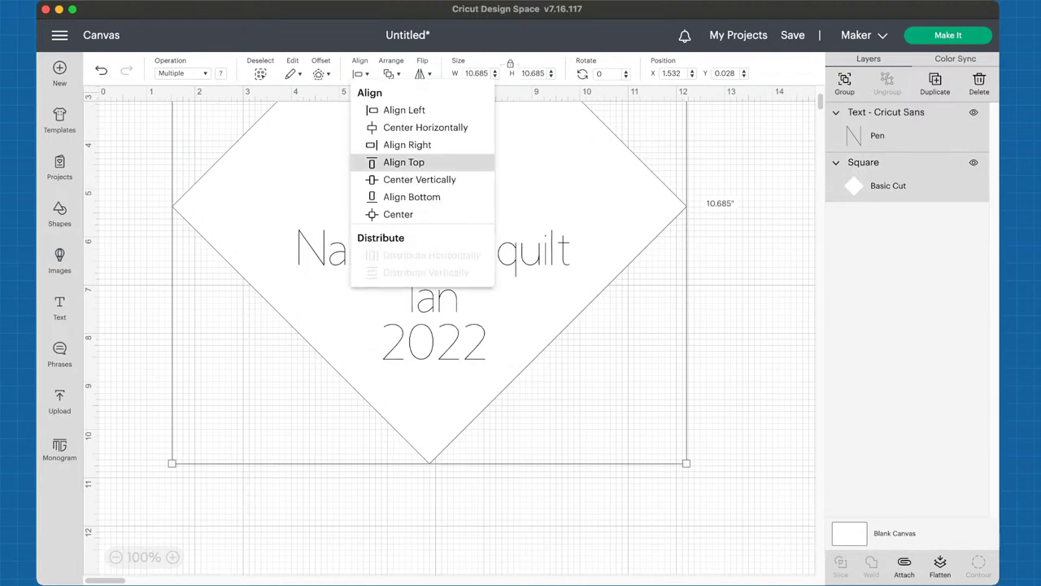
left_click(423, 126)
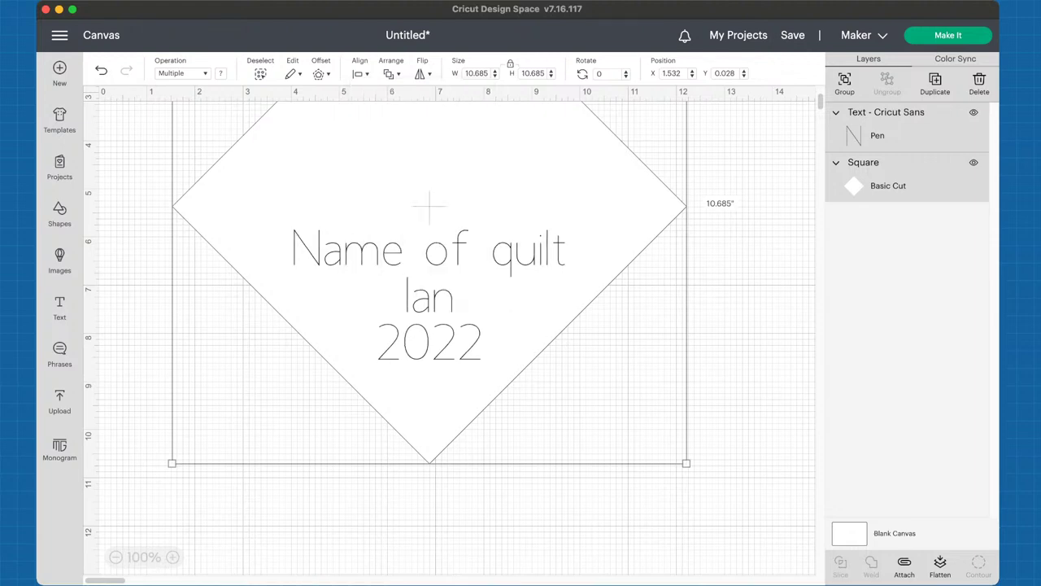
key("Escape")
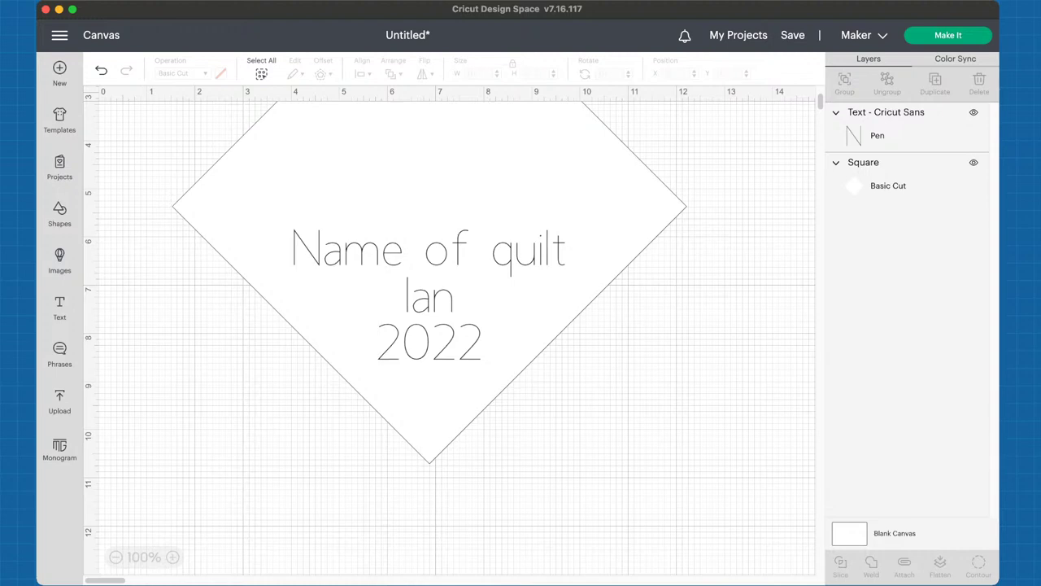
Set the text's pen to M - Marker (1mm) in Purple (Infusible Ink)
left_click(430, 282)
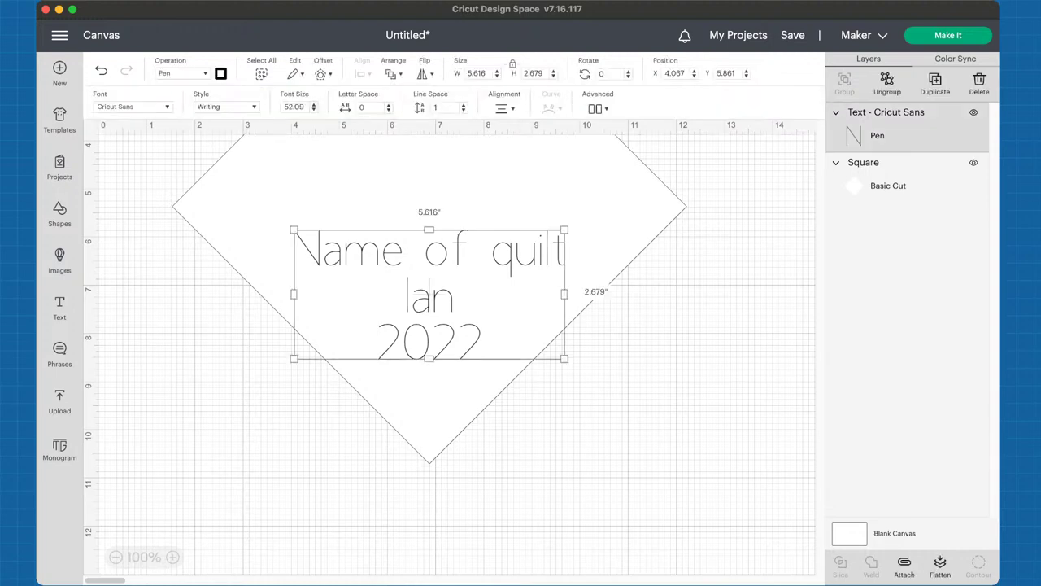
left_click(183, 73)
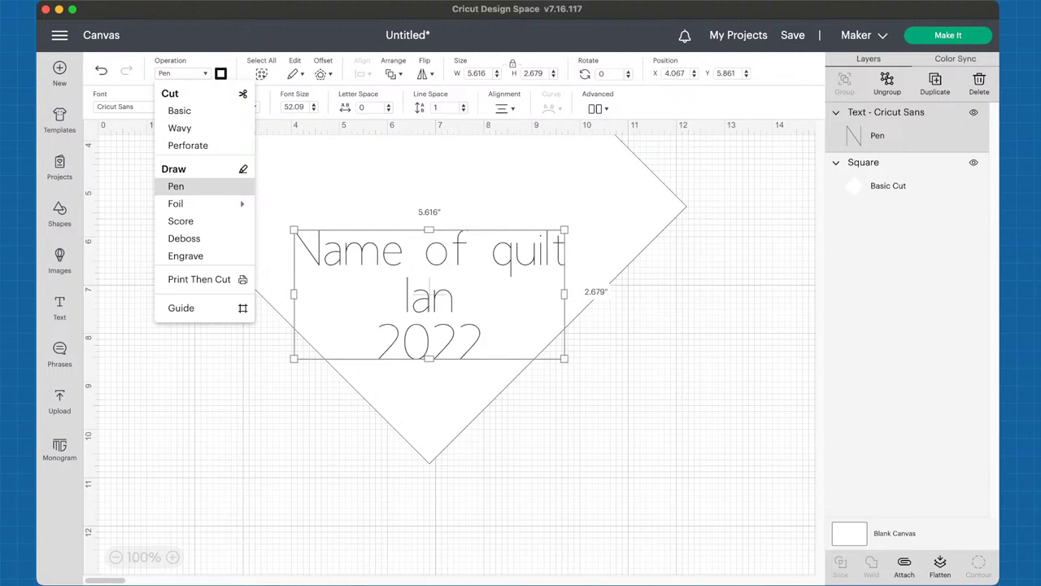
left_click(176, 185)
left_click(221, 73)
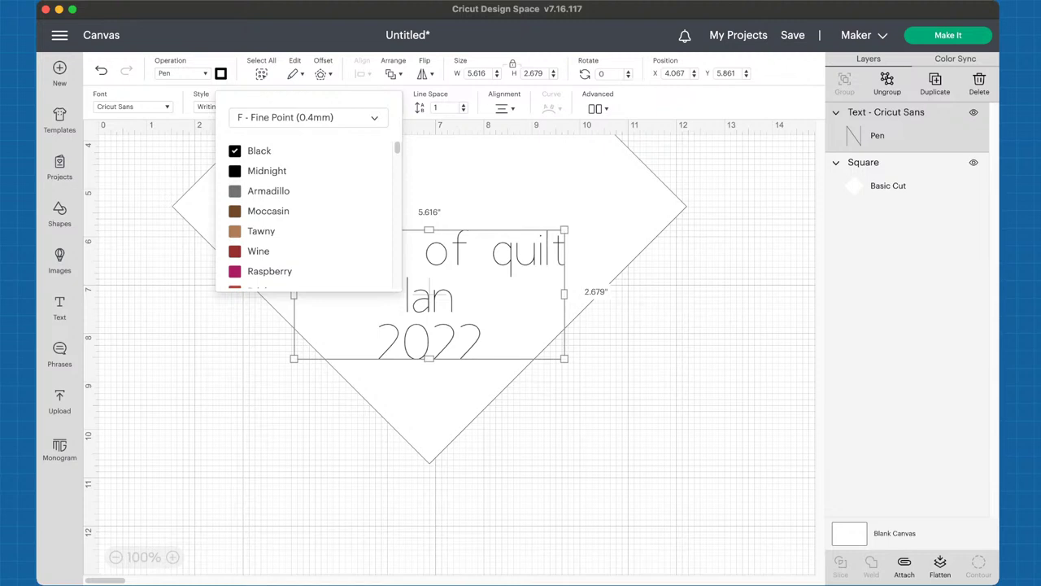
left_click(309, 117)
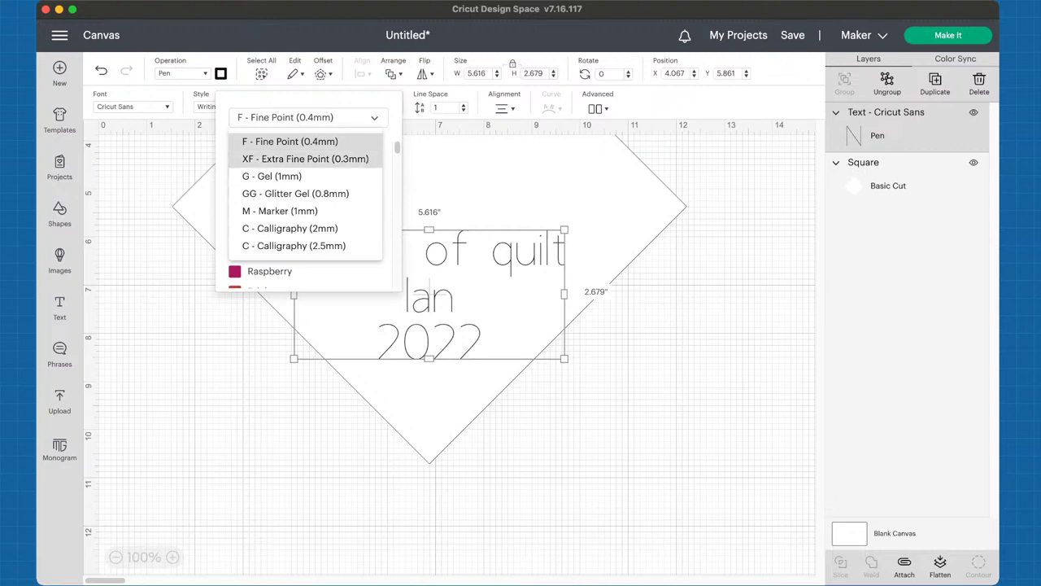
left_click(280, 210)
scroll(302, 215, "down", 3)
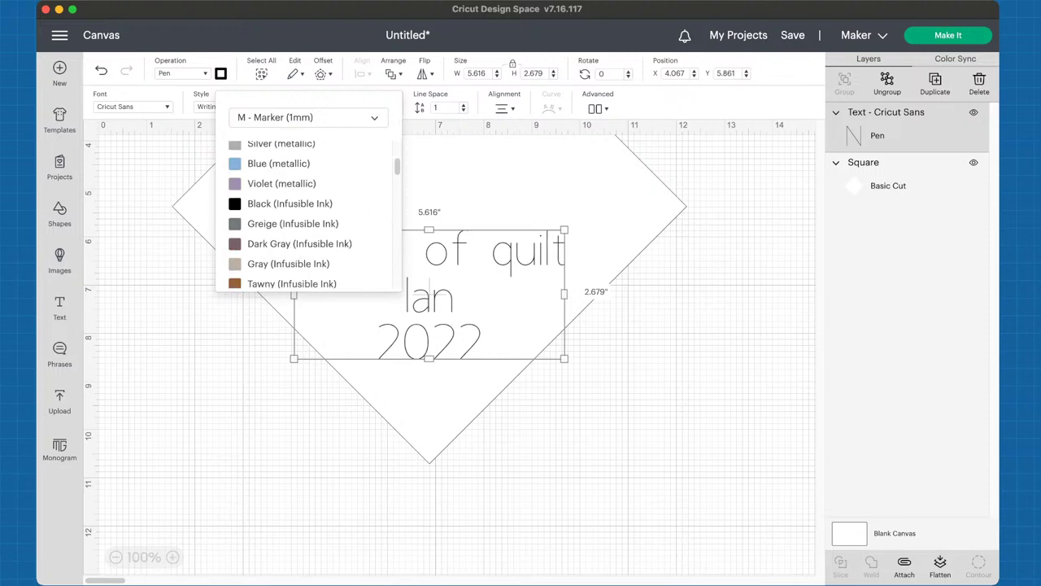
scroll(303, 214, "down", 3)
scroll(303, 214, "down", 10)
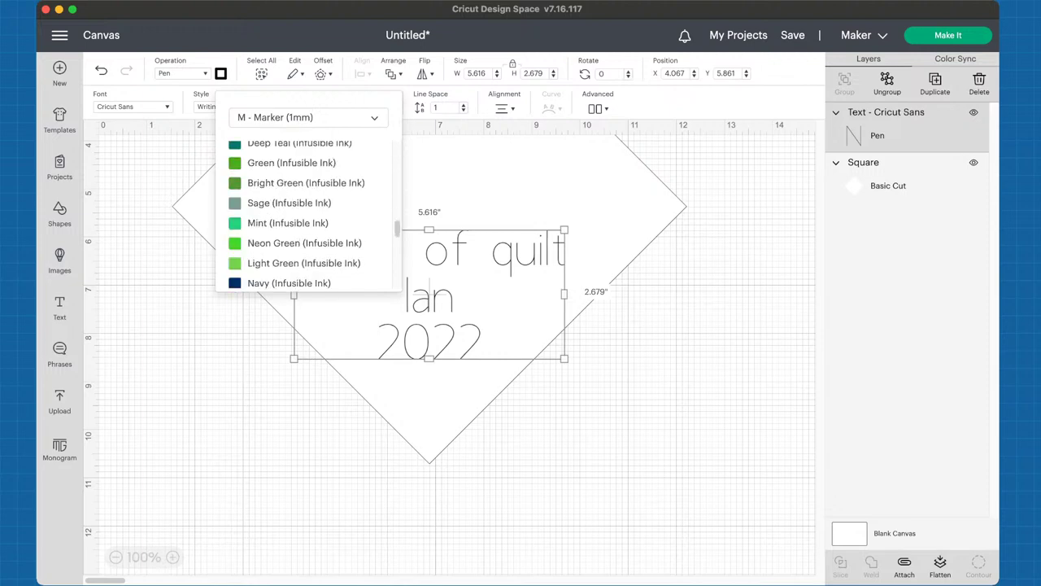
scroll(303, 198, "down", 1)
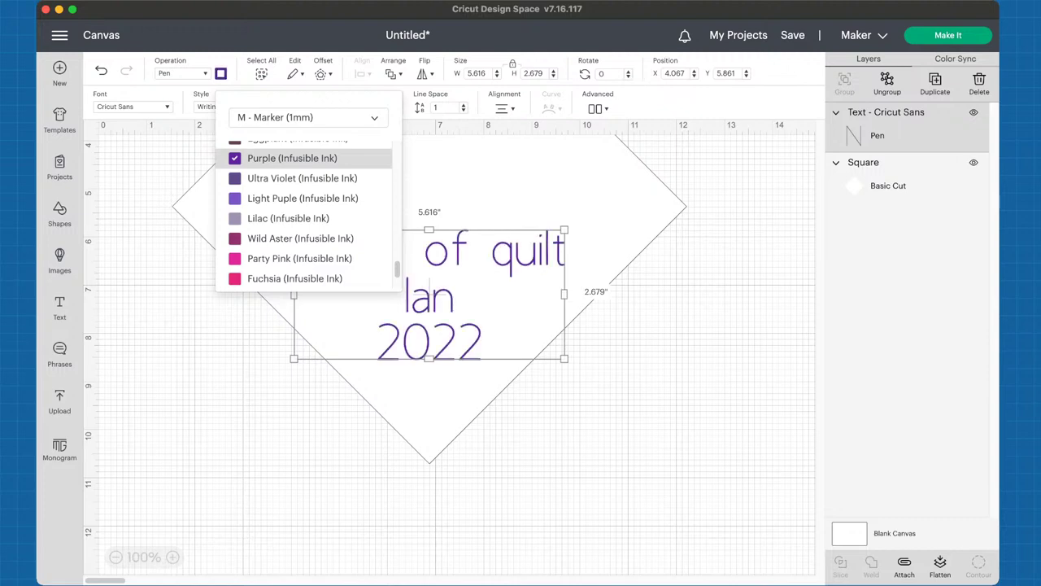
key("Escape")
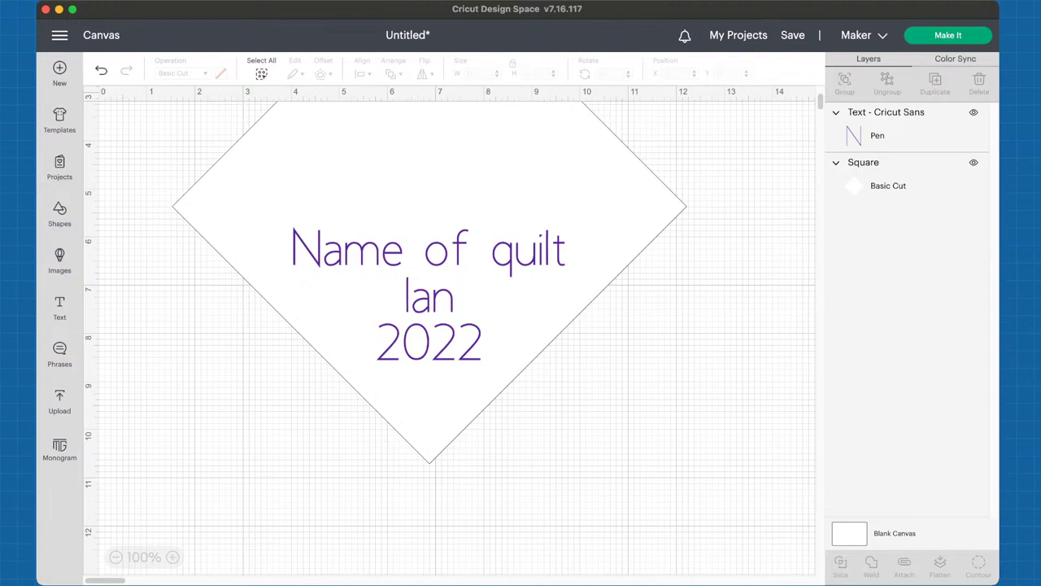
Attach the text block to the rotated square
left_click(429, 252)
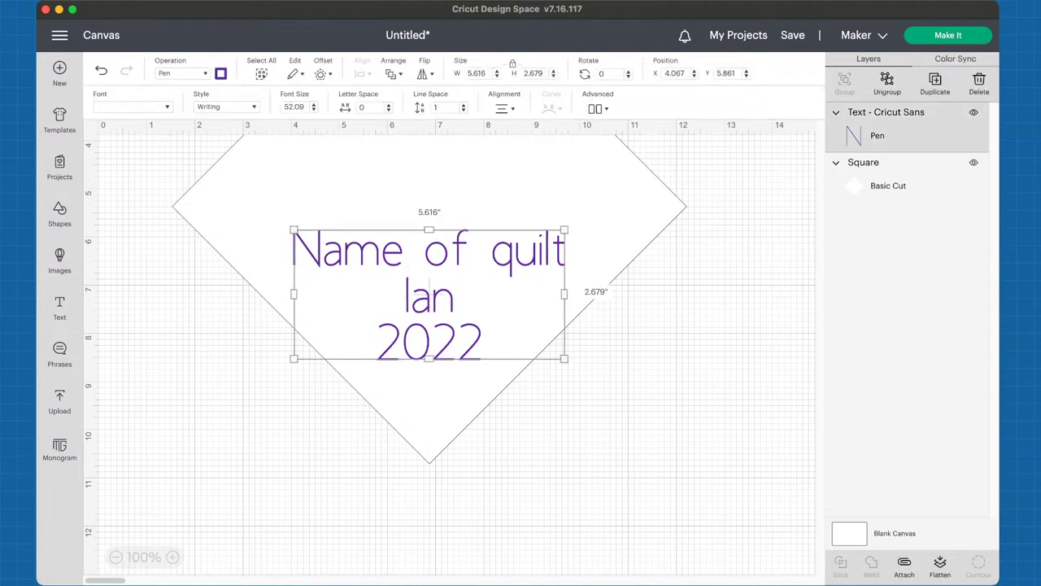
left_click(430, 206, "shift")
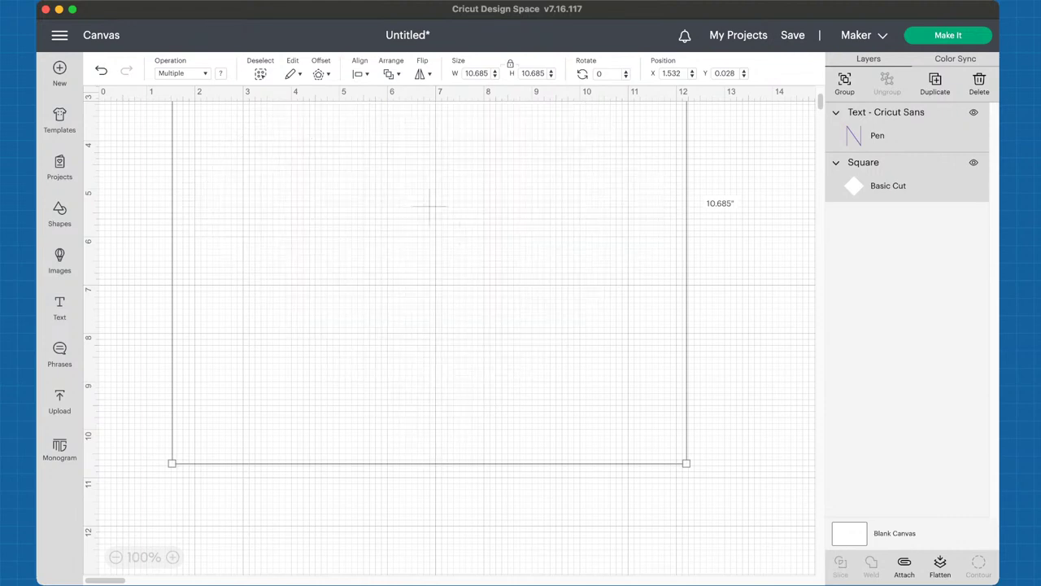
left_click(904, 567)
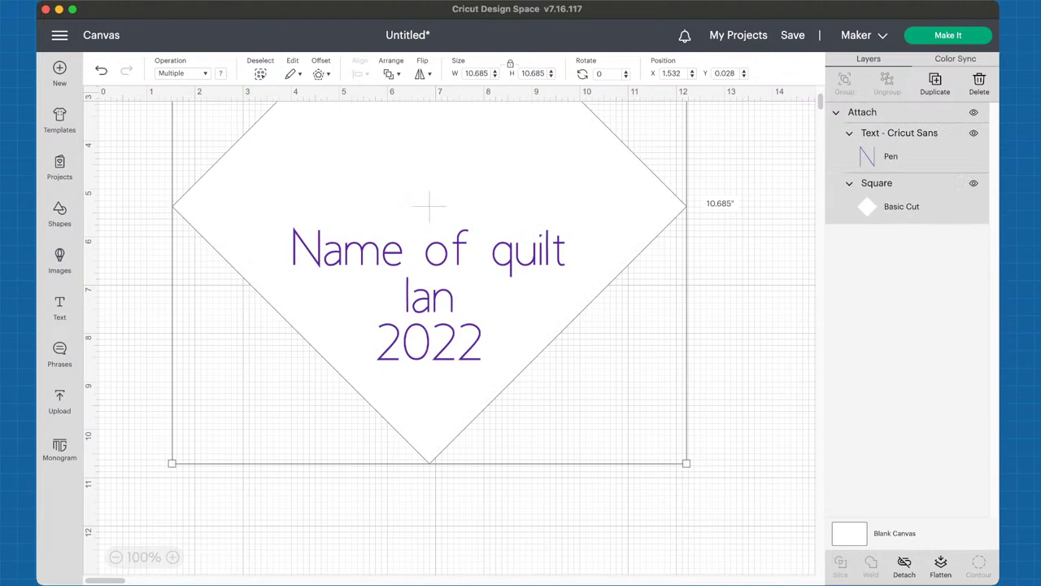
key("Escape")
Proceed to the mat preparation stage and inspect the label's layout on the whole mat
left_click_drag(430, 205, 404, 234)
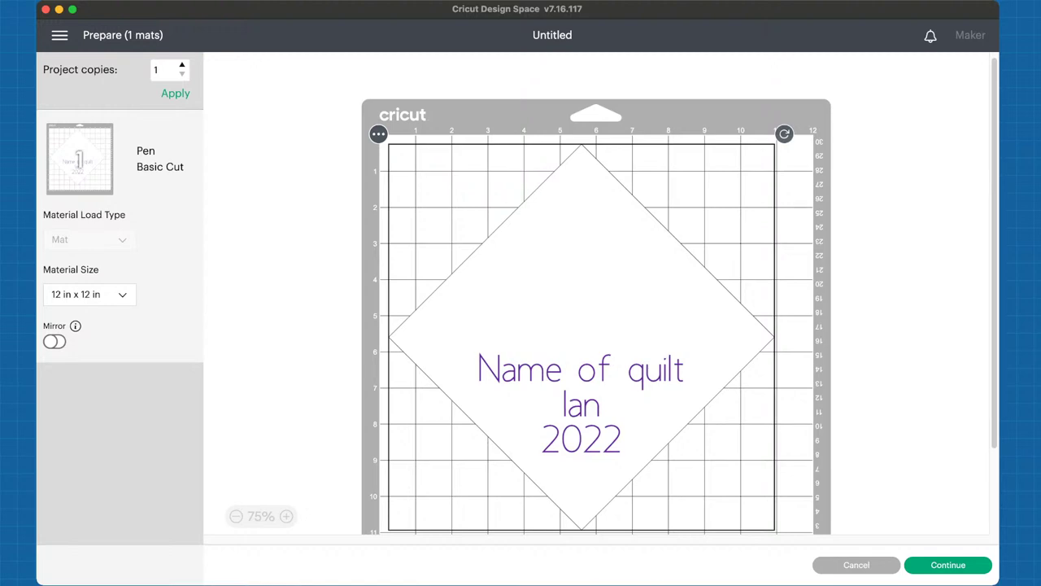
scroll(596, 325, "down", 3)
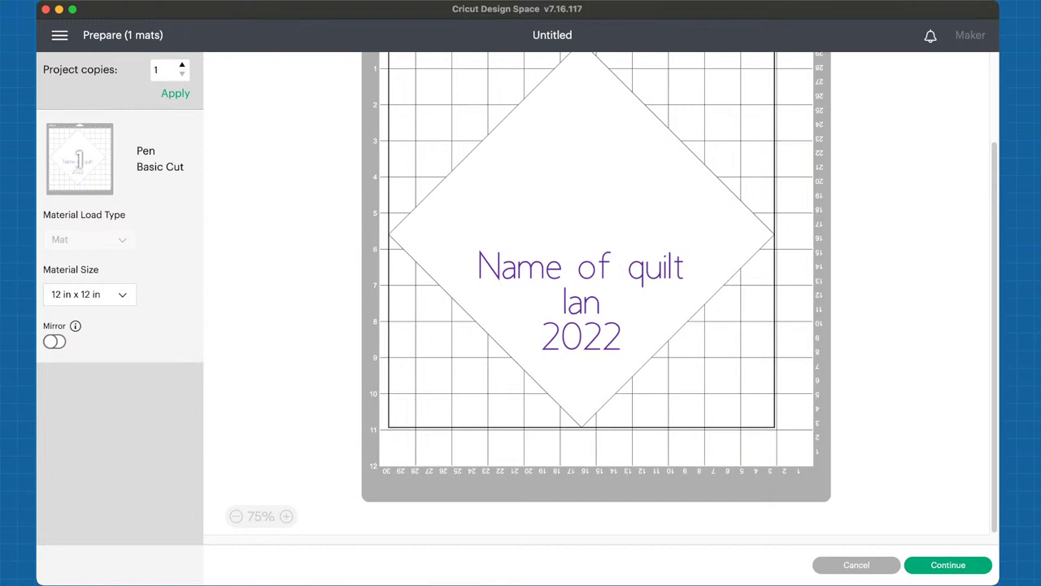
left_click(948, 565)
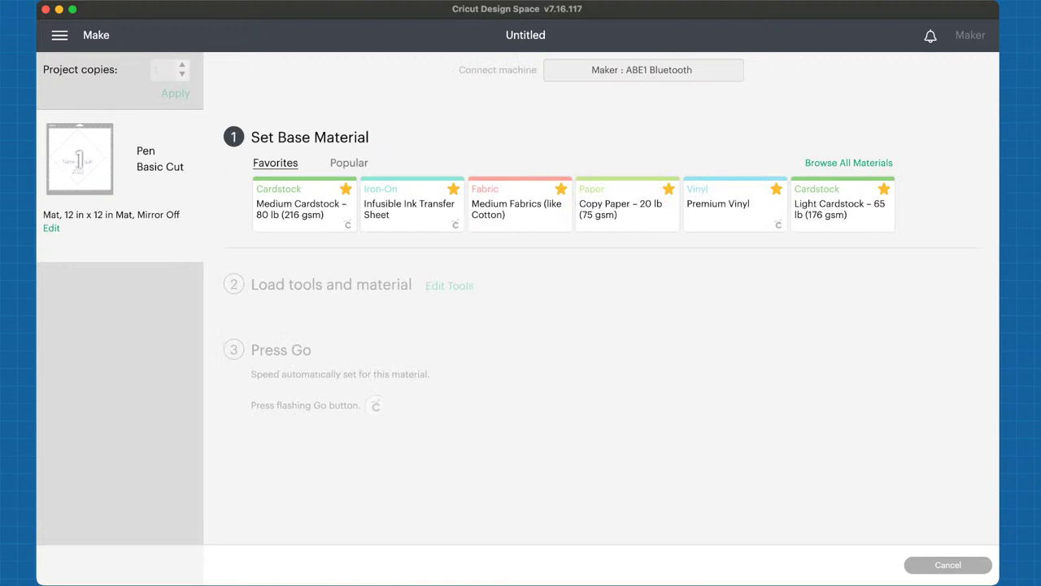
key("Escape")
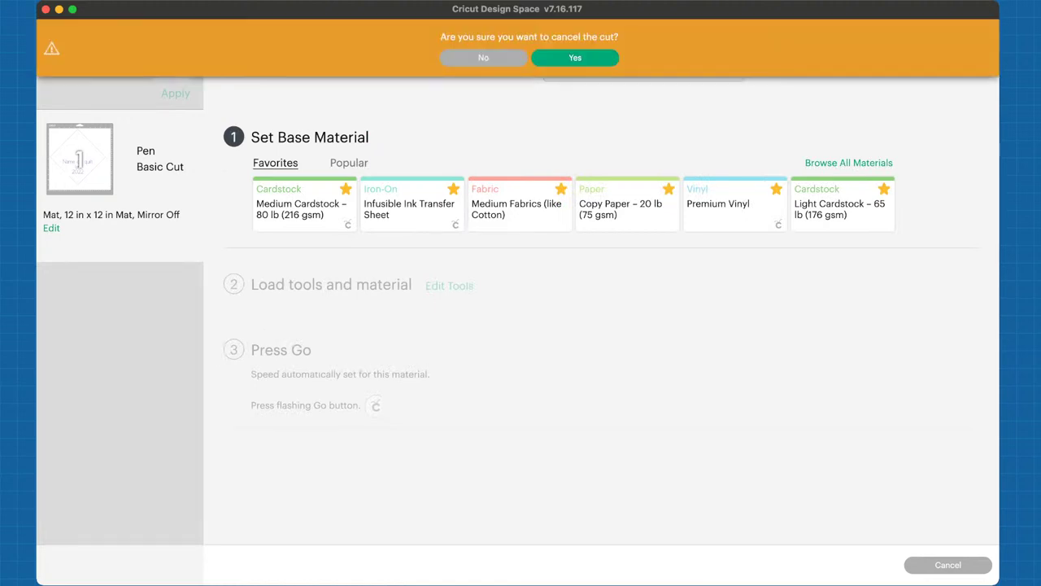
key("Return")
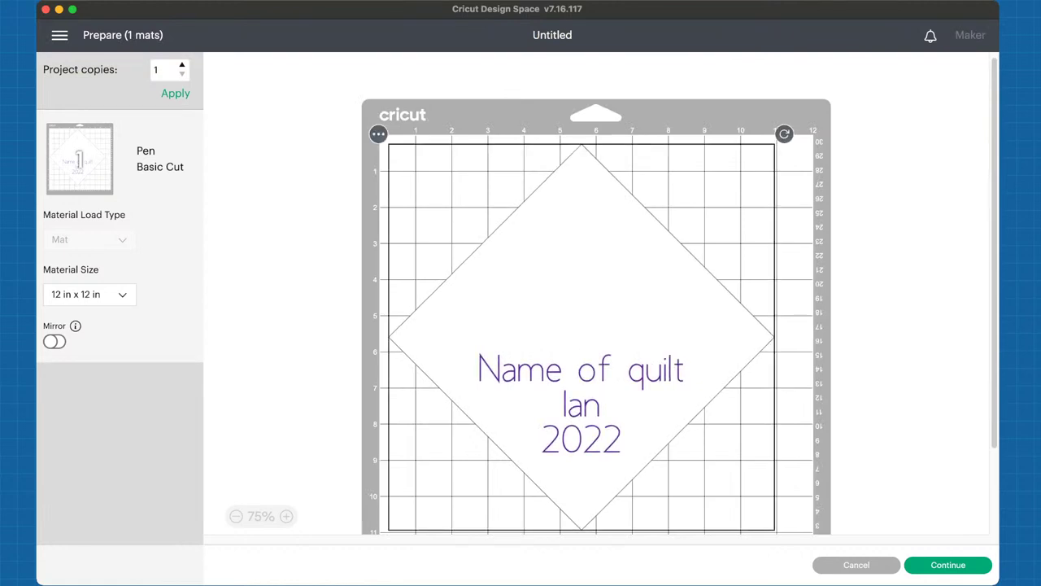
Turn on Mirror for the mat and set the base material to Copy Paper – 20 lb (75 gsm)
left_click(55, 342)
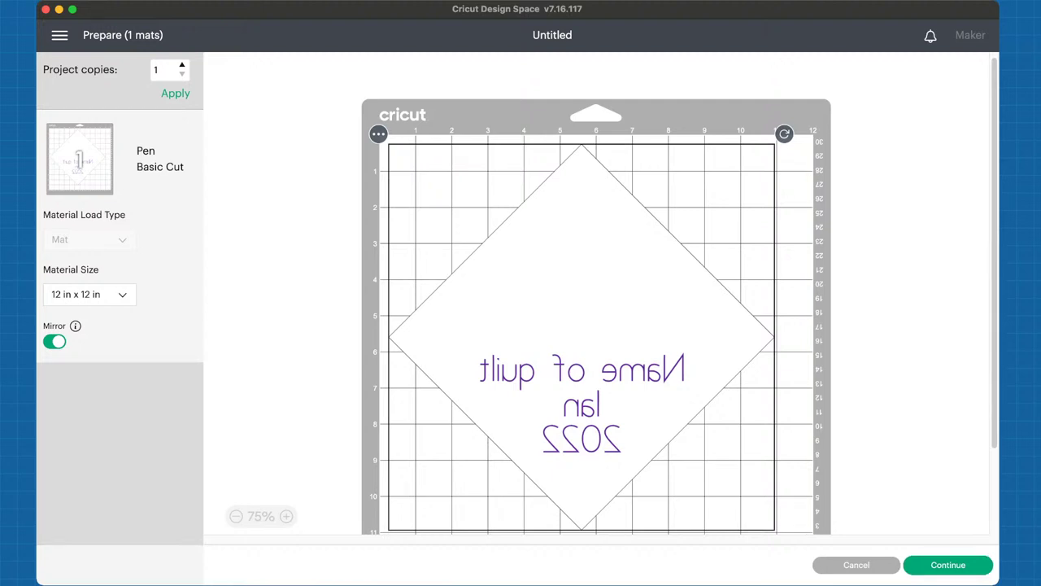
left_click(948, 565)
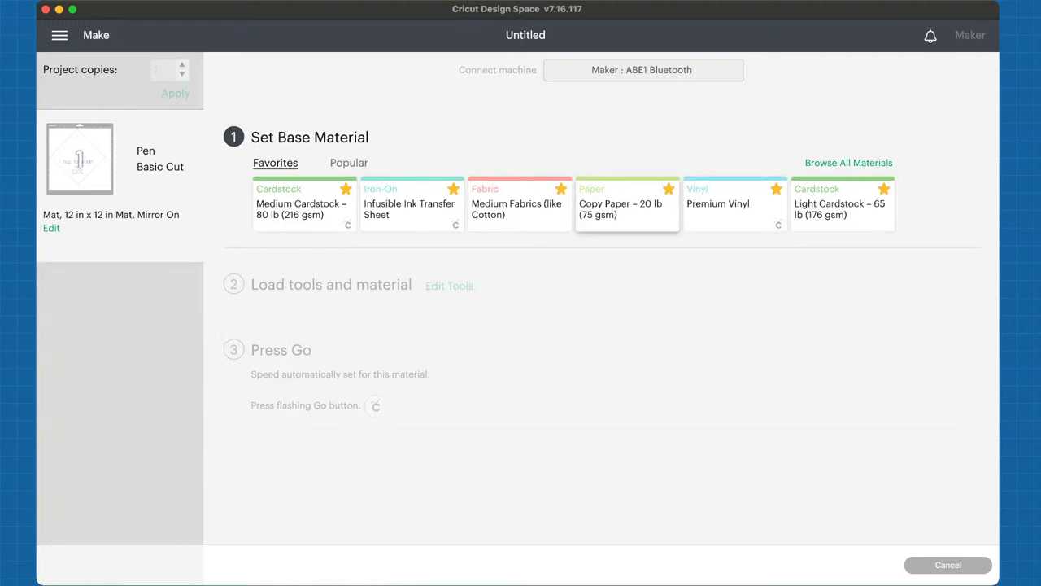
left_click(626, 205)
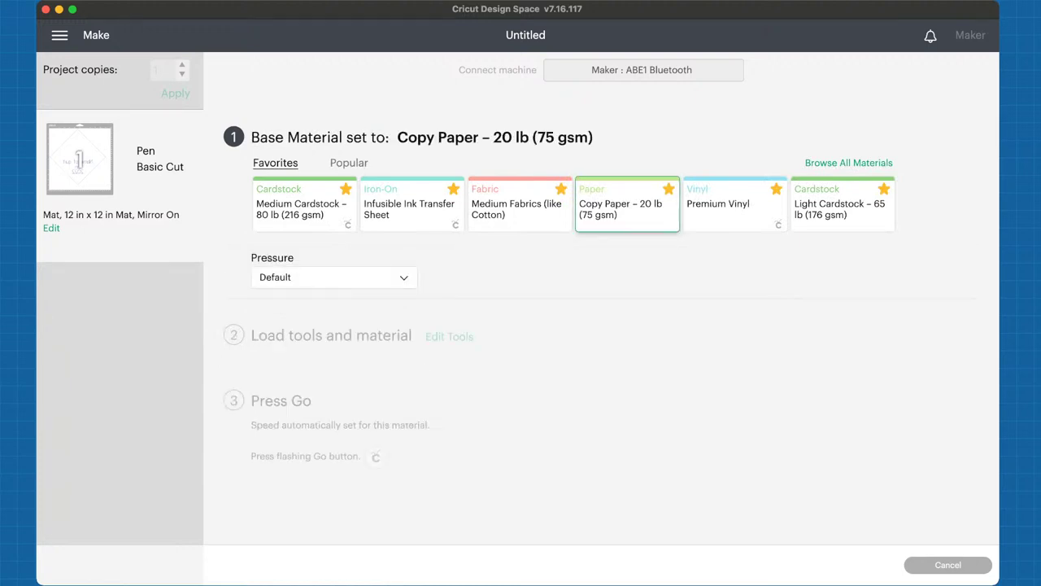